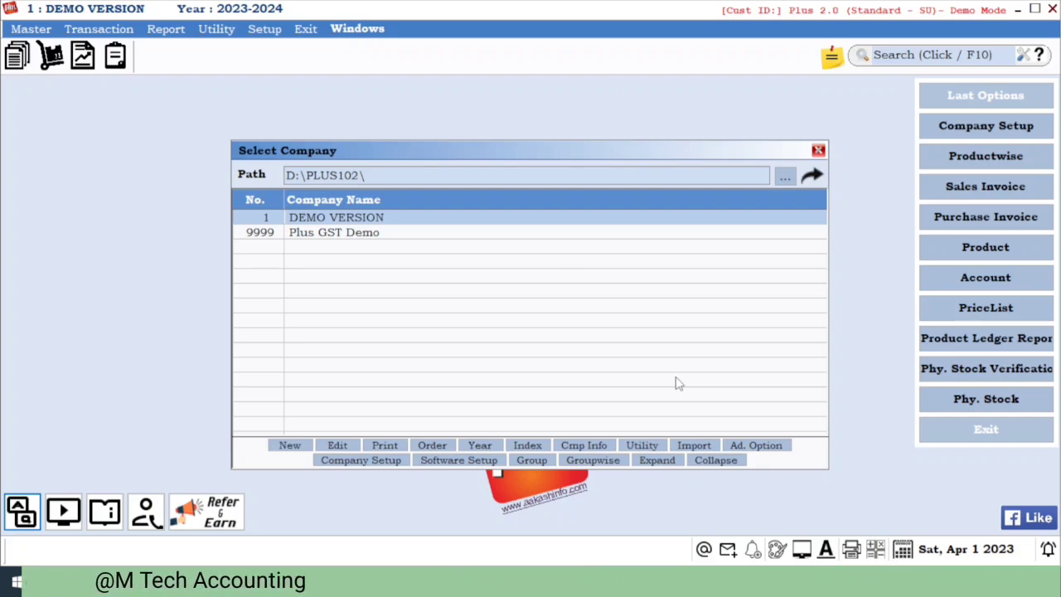
- Open the DEMO VERSION company
key("Return")
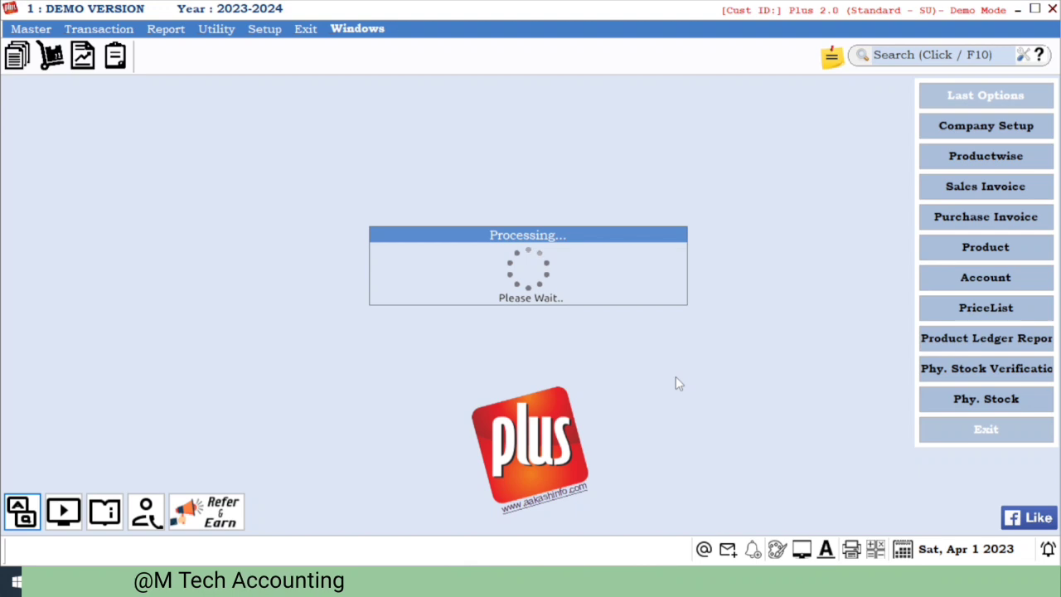
key("Escape")
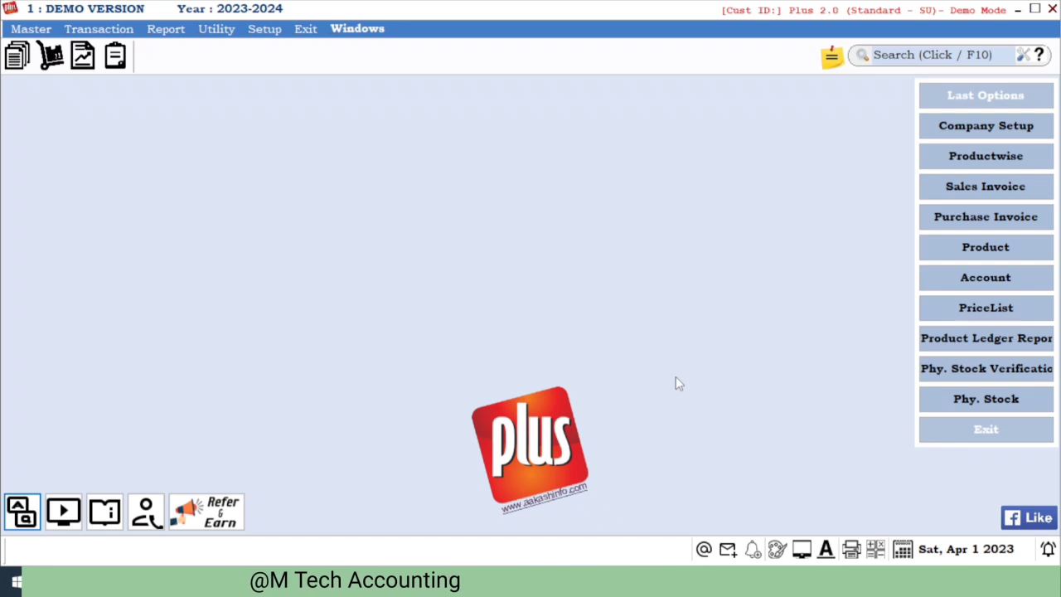
- Open the Advance Entry category of the company setup
key("alt+s")
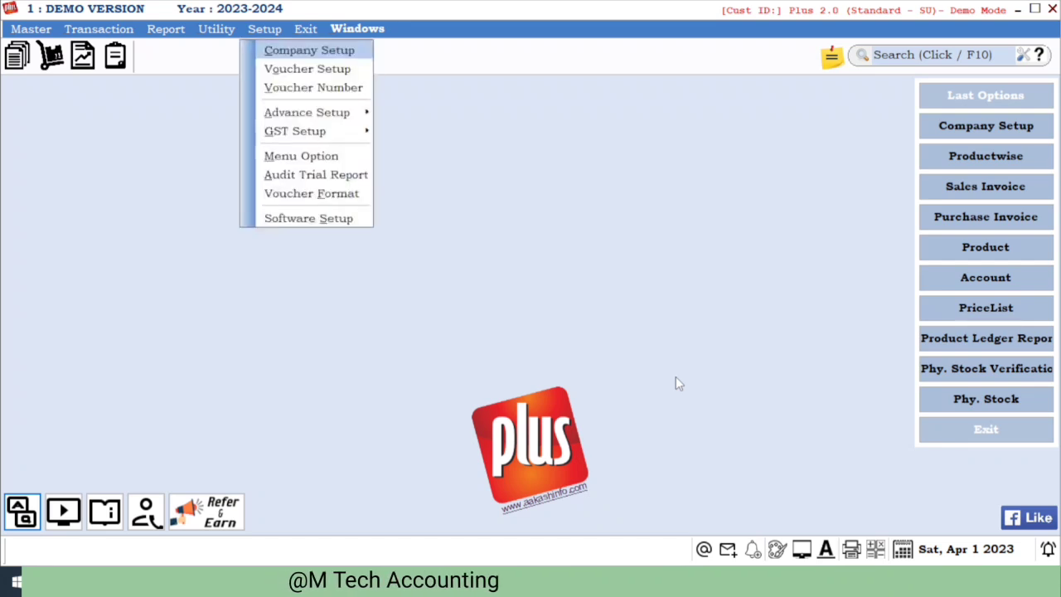
key("Down")
key("Down")
key("Down")
key("Down")
key("Down")
key("Down")
key("Down")
key("Down")
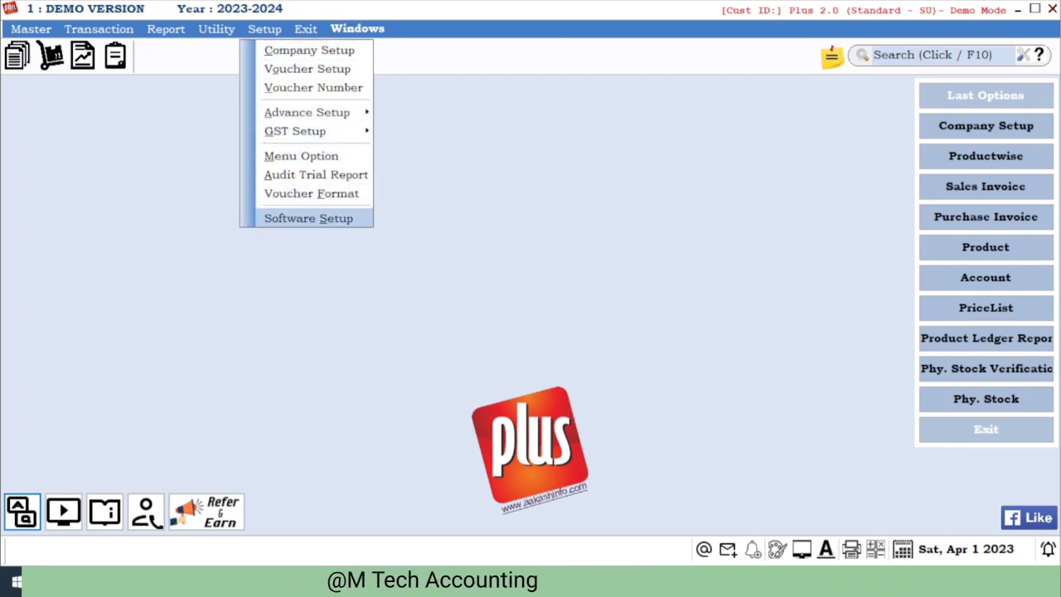
key("Up")
key("Up")
key("Up")
key("Up")
key("Up")
key("Up")
key("Up")
key("Up")
key("Up")
key("Down")
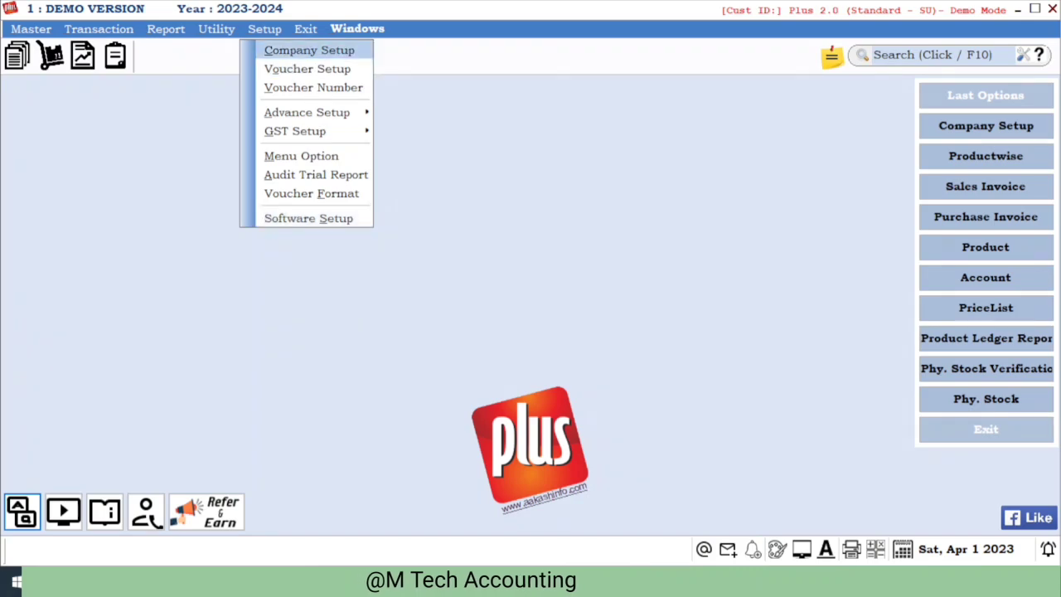
key("Escape")
key("Down")
key("Down")
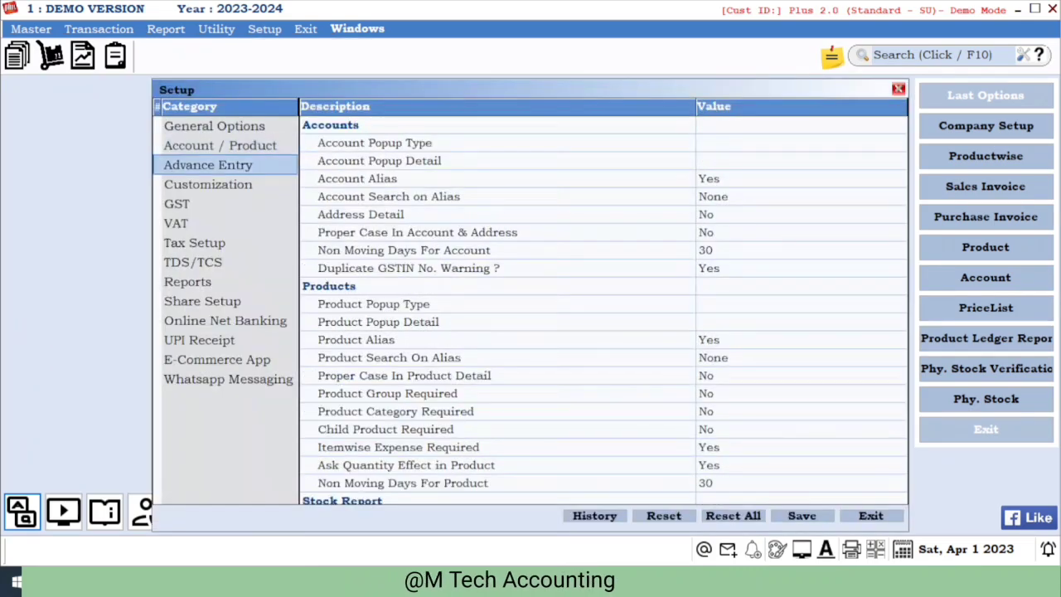
- Set Locationwise stock Required to Yes under Stock Setup and save the company setup
key("Tab")
key("Down")
key("Down")
key("Down")
key("Down")
key("Down")
key("Down")
key("Down")
key("Down")
key("Down")
key("Down")
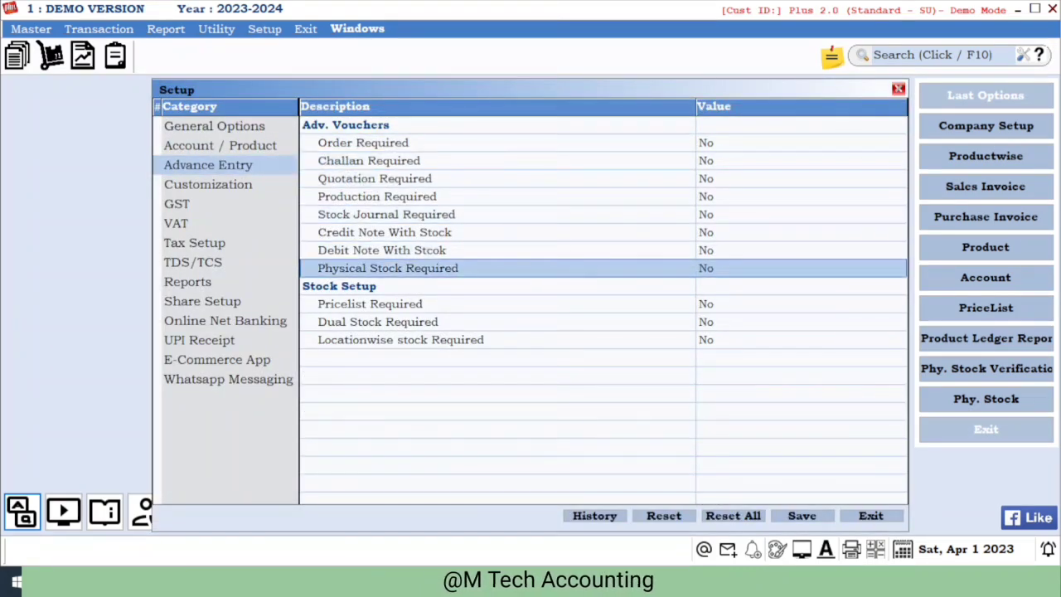
key("y")
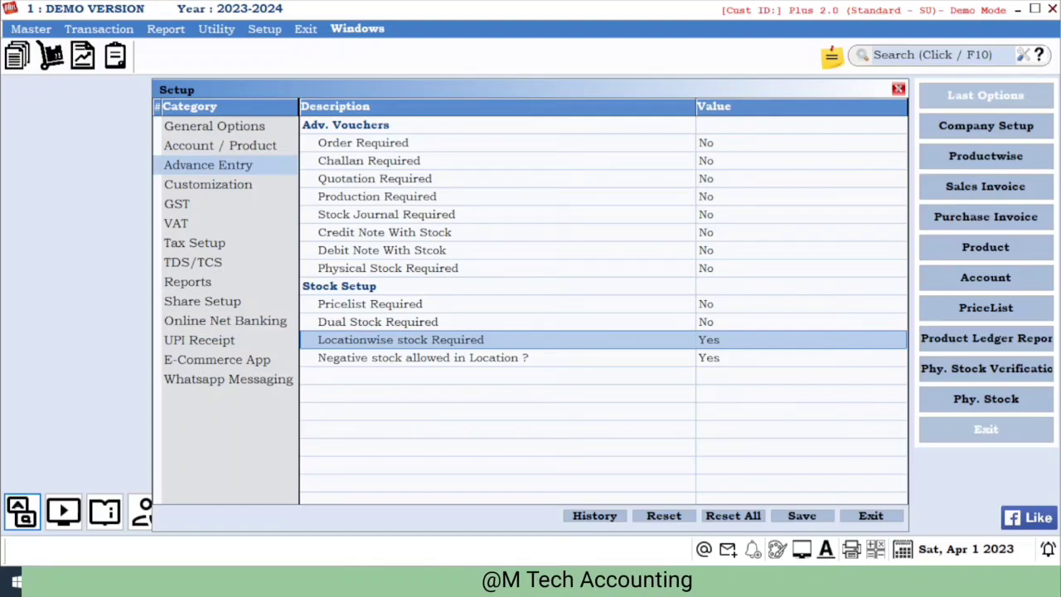
key("Down")
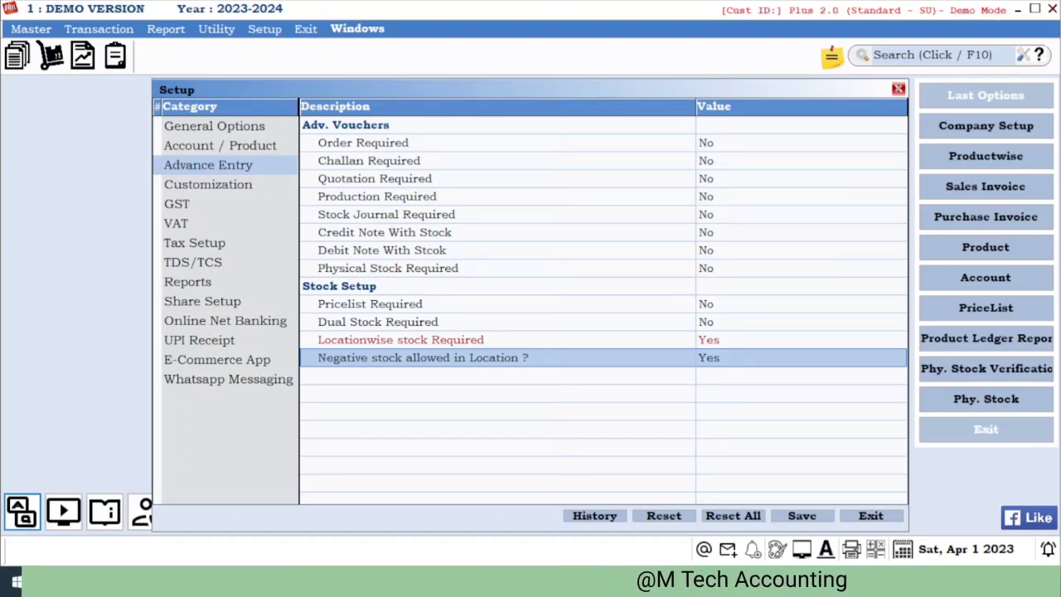
key("Escape")
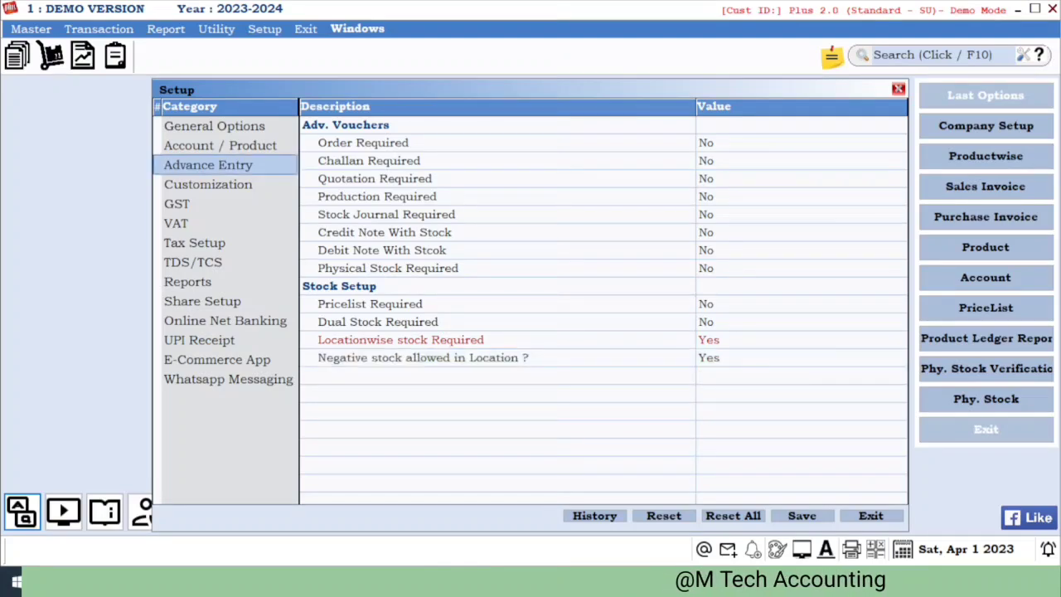
key("Escape")
key("Return")
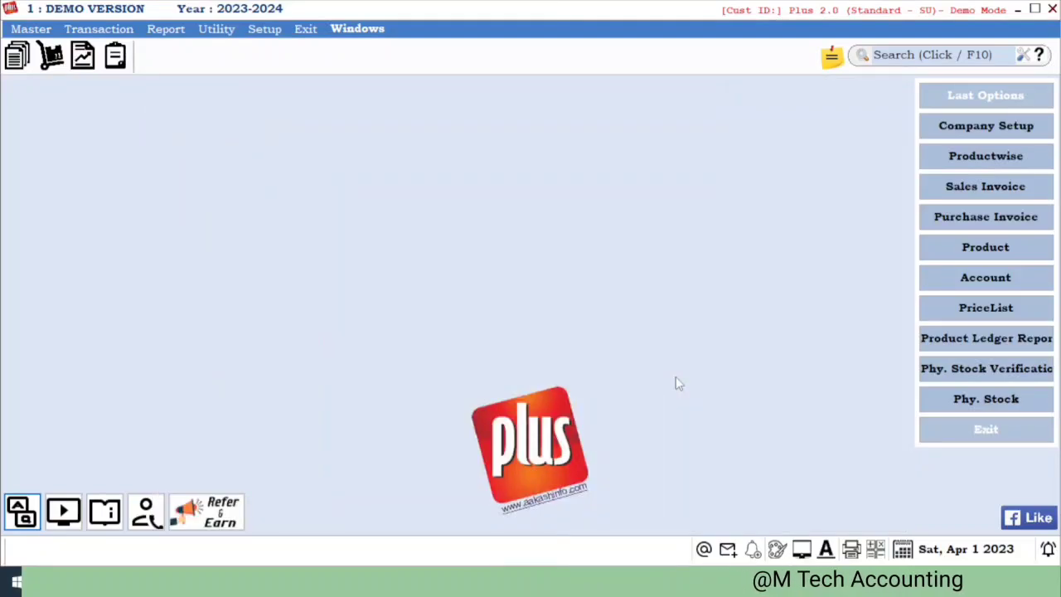
- Add a new product named DELL CPU to the product master, leaving its alias empty
key("alt+m")
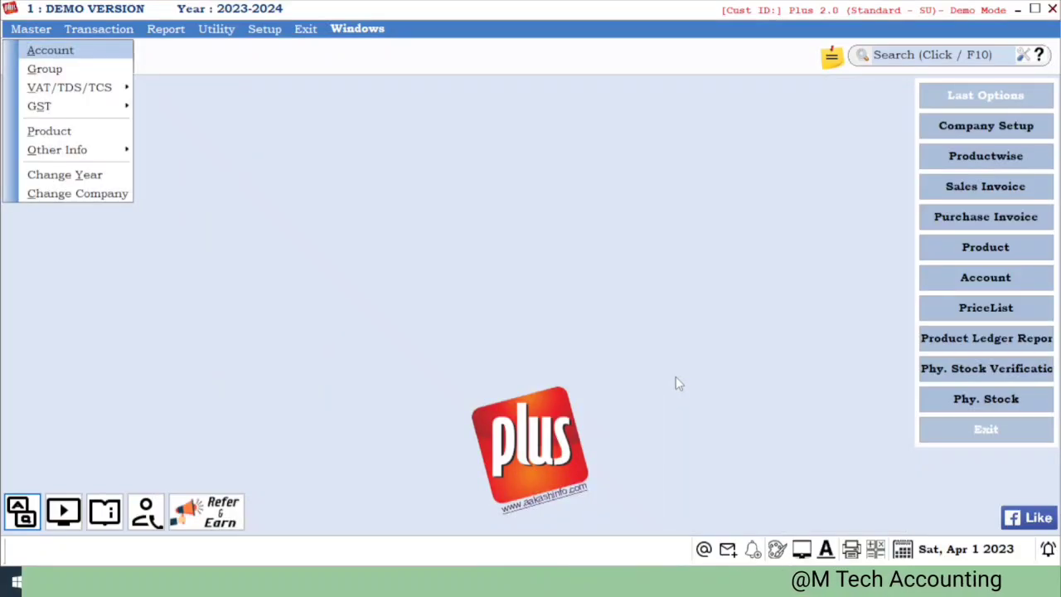
key("Return")
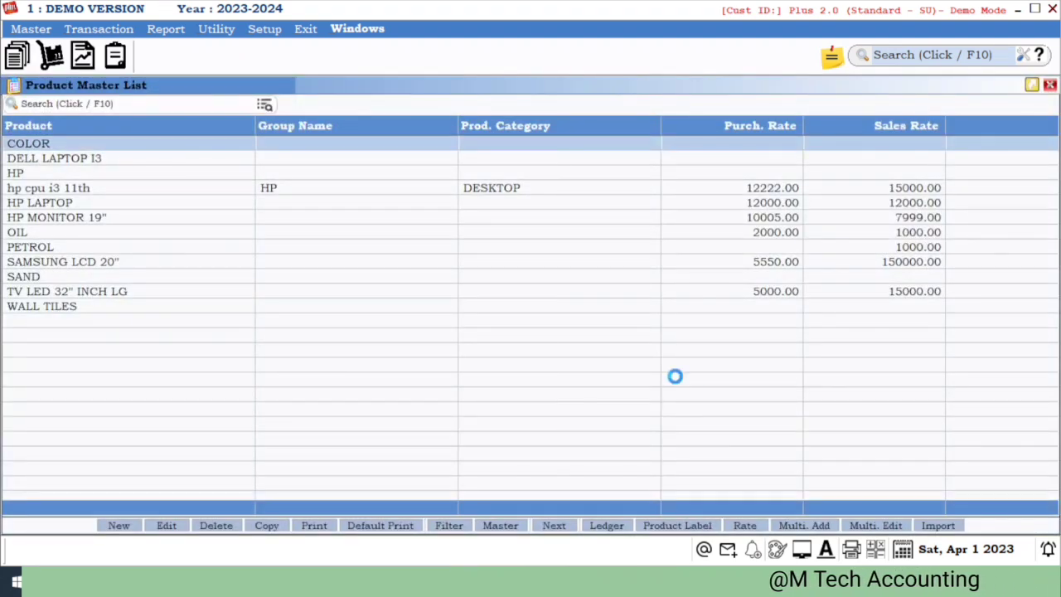
key("Insert")
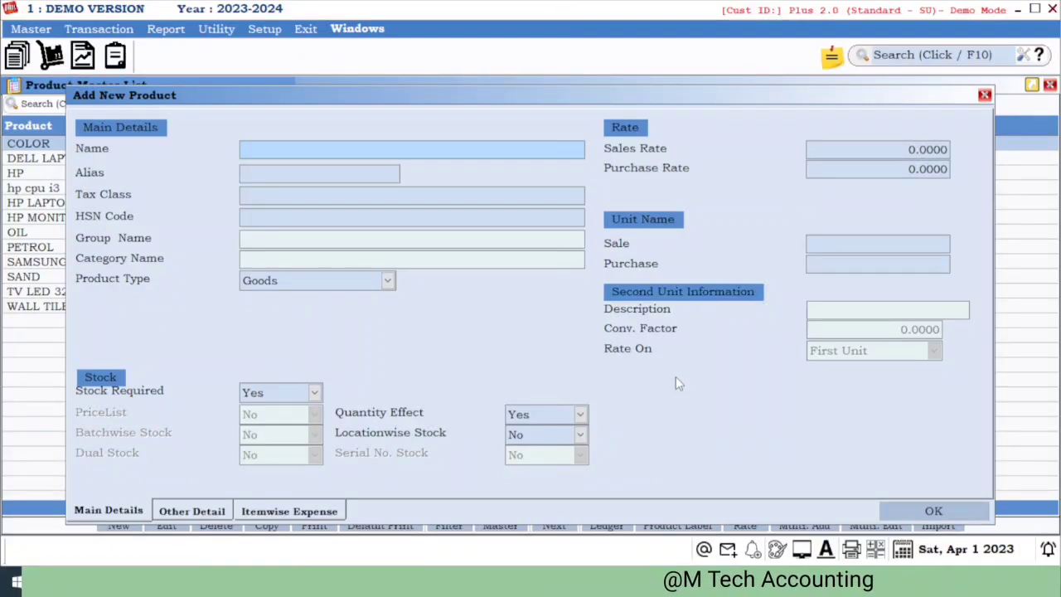
type("DELL")
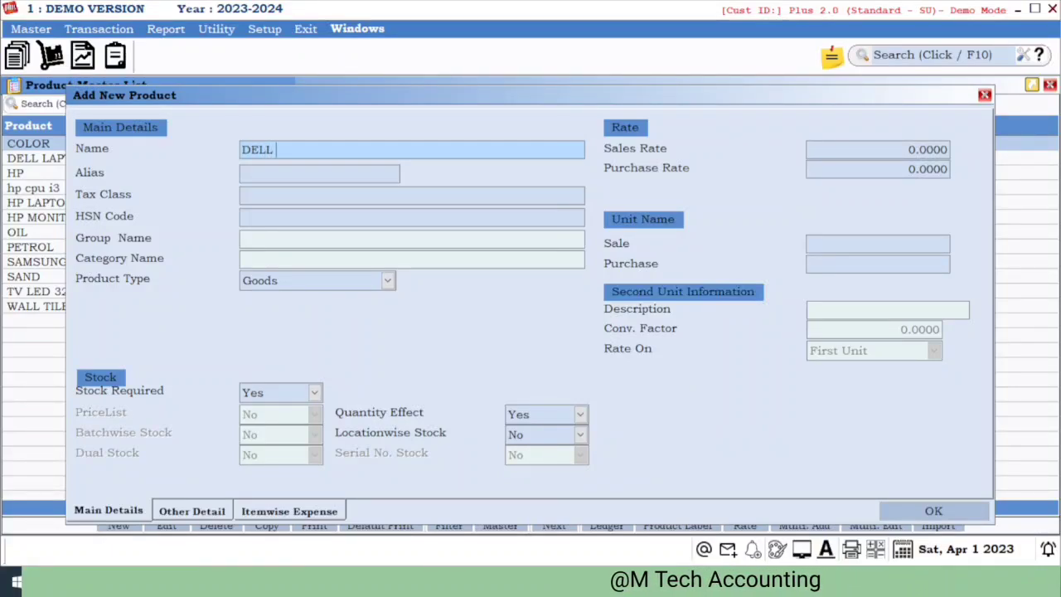
type(" CPU")
key("Return")
key("Return")
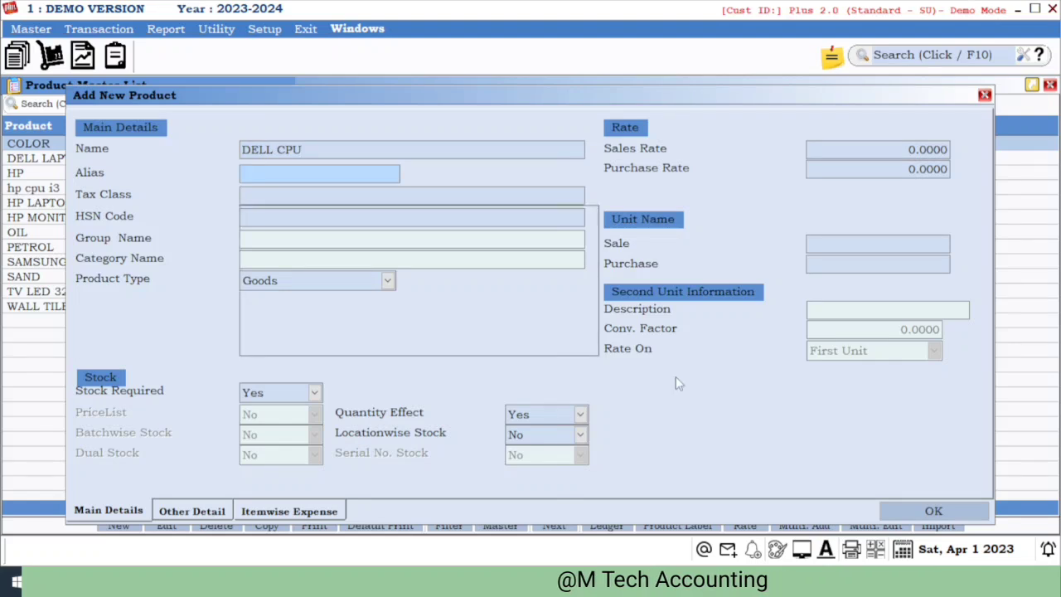
- Assign tax class GST 18% (C) and HSN code 8471 to the DELL CPU product
key("Down")
key("Down")
key("Return")
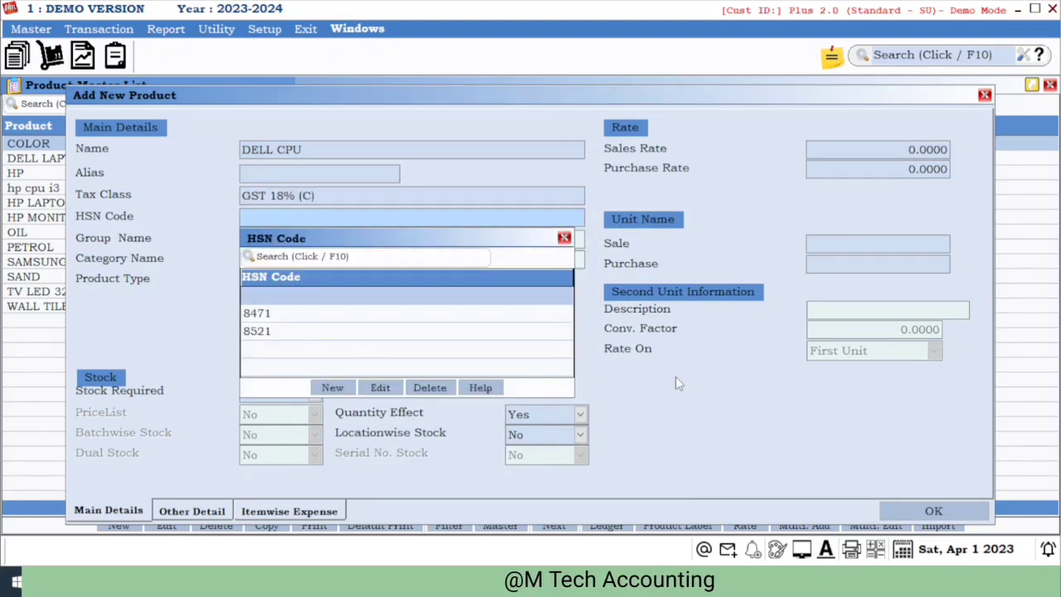
key("Down")
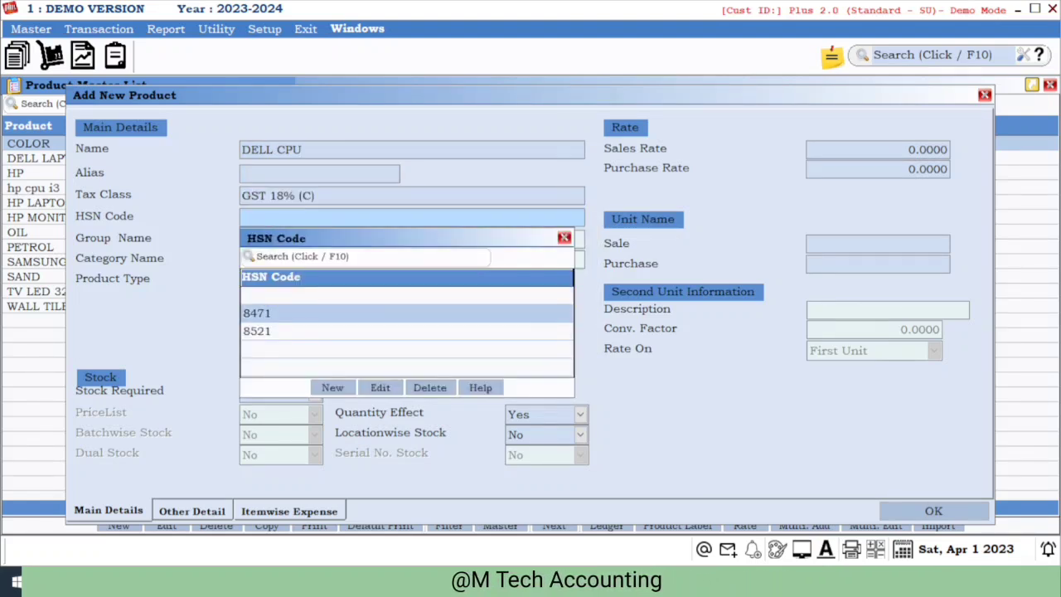
key("Return")
key("Return")
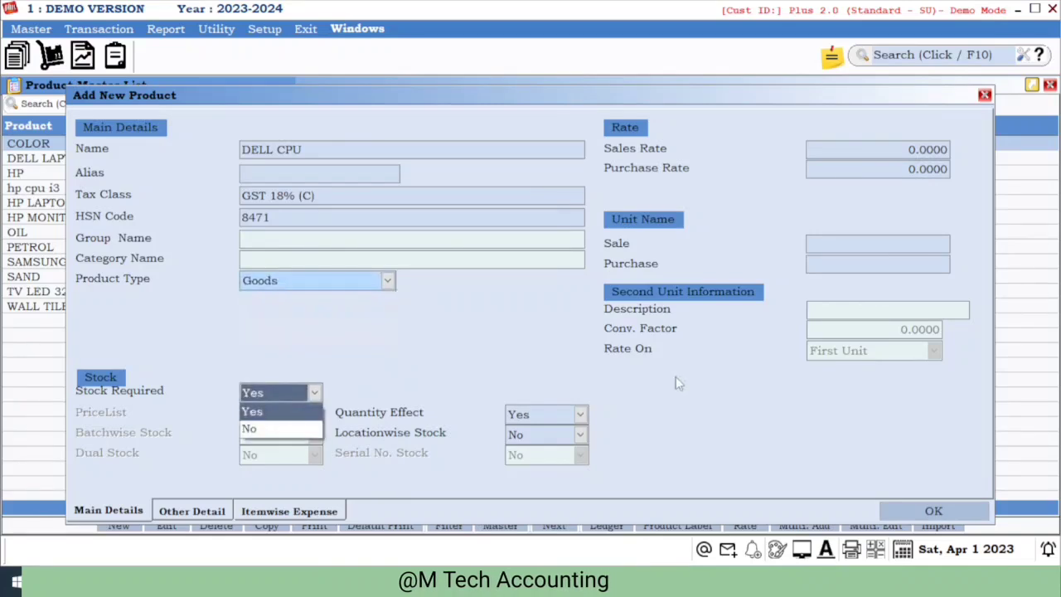
- Keep Stock Required at Yes for the product, and set Quantity Effect to No and Locationwise Stock to Yes
key("Return")
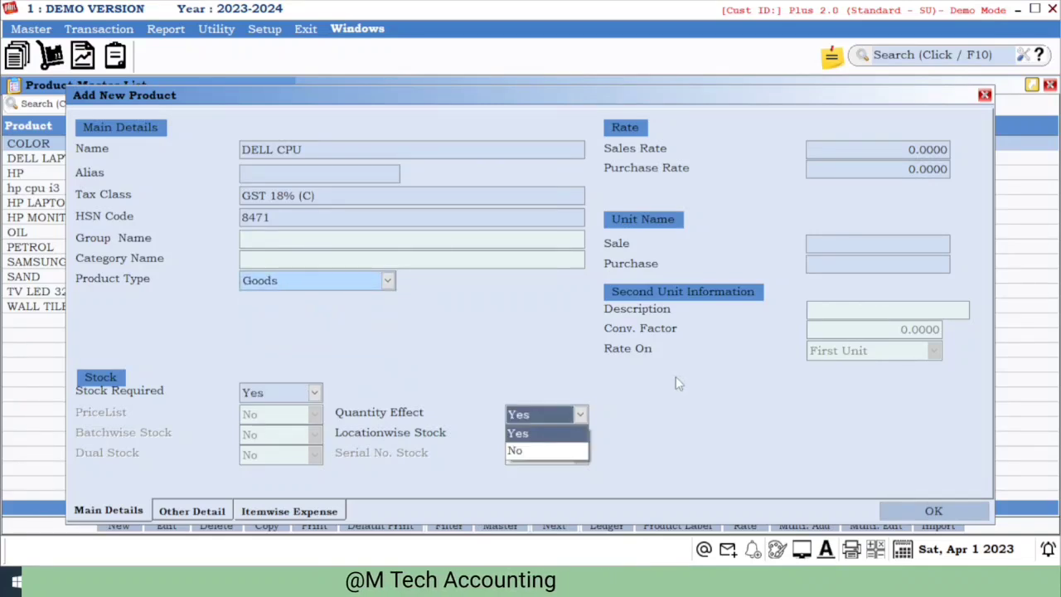
key("Down")
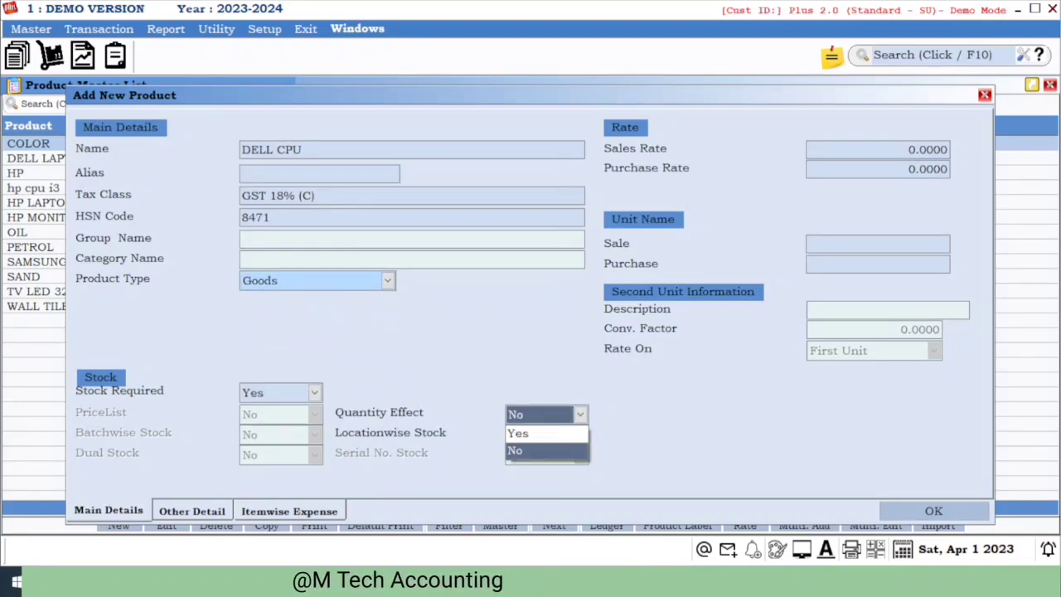
key("Return")
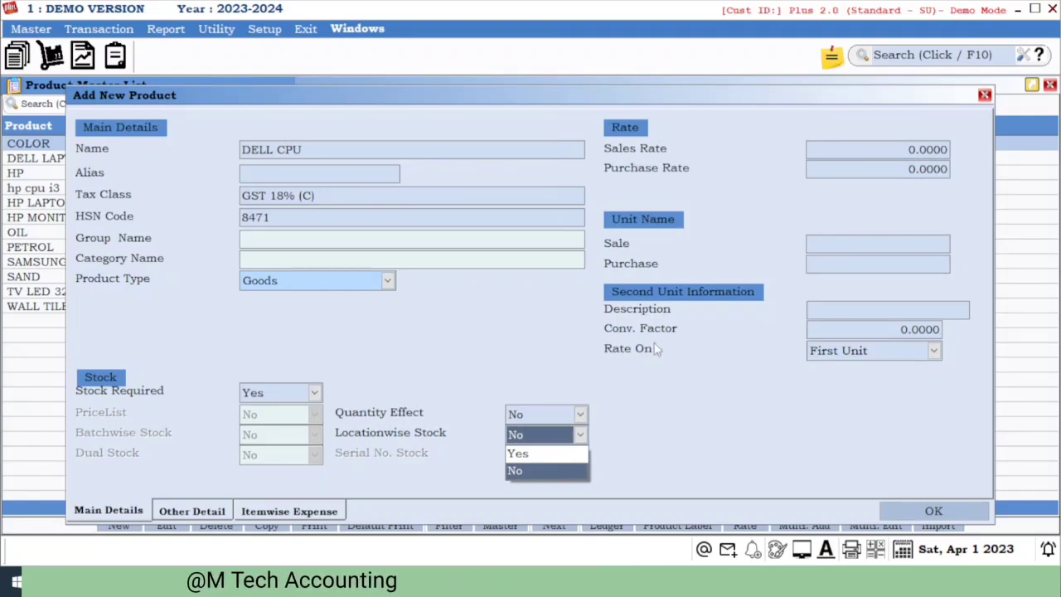
key("Up")
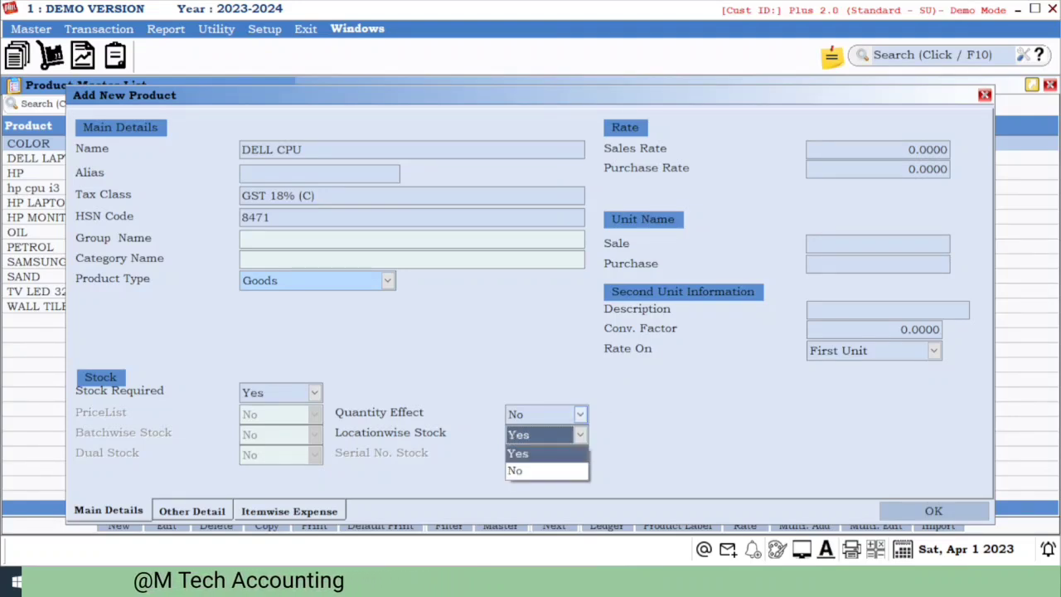
key("Return")
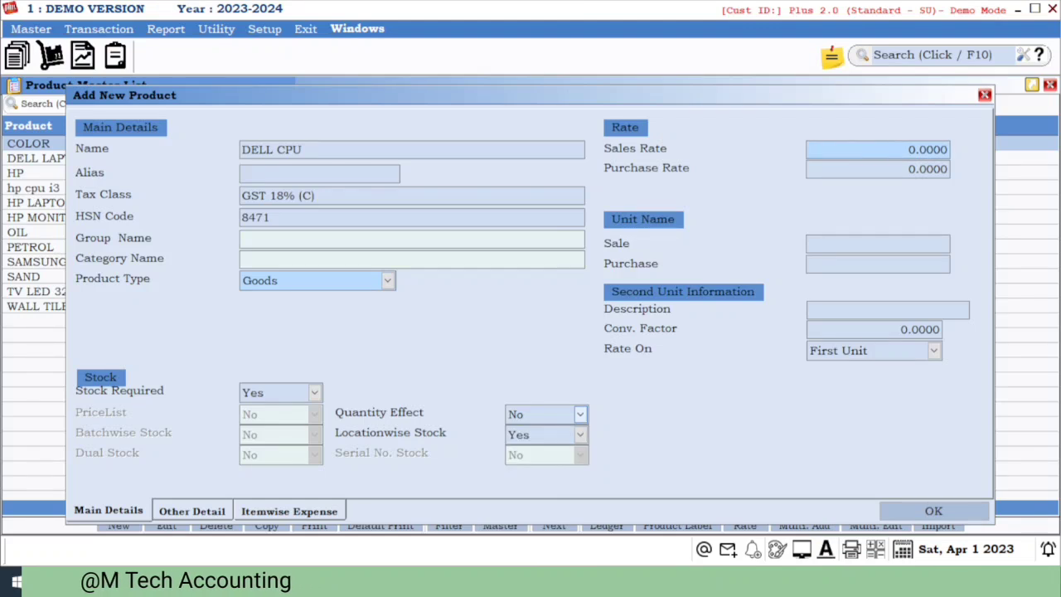
- Set the product's sale and purchase units to NOS-NUMBERS and close the product master
key("Return")
key("Return")
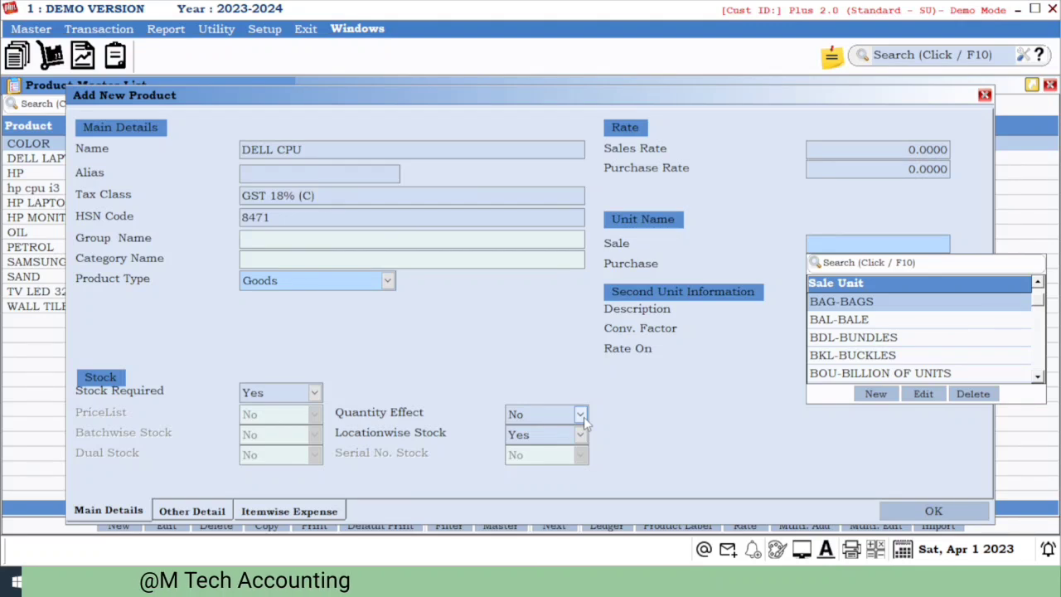
type("N")
key("Return")
type("N")
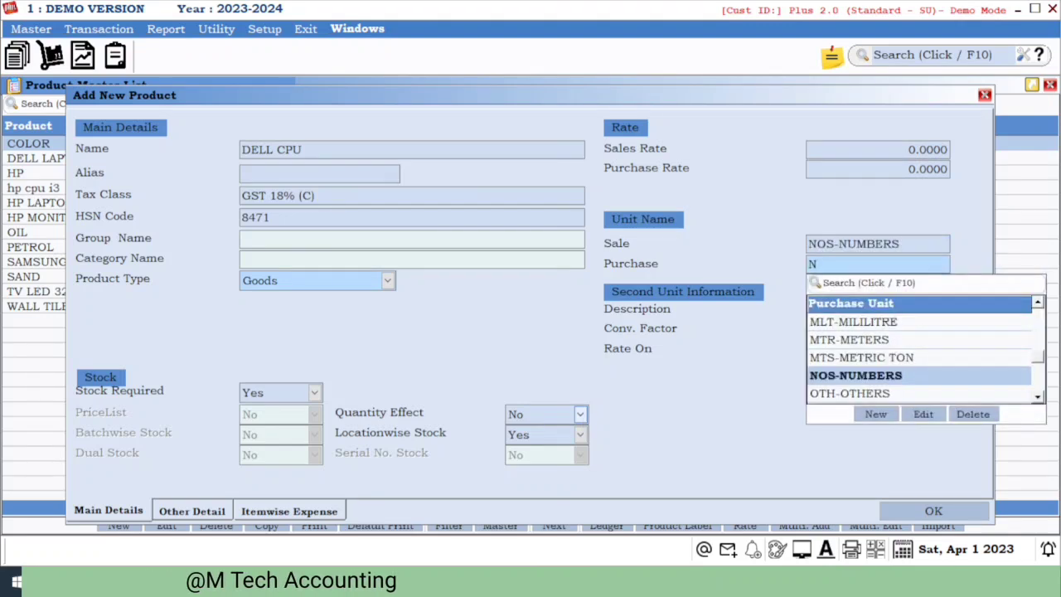
key("Return")
key("Return")
key("Return")
key("Return")
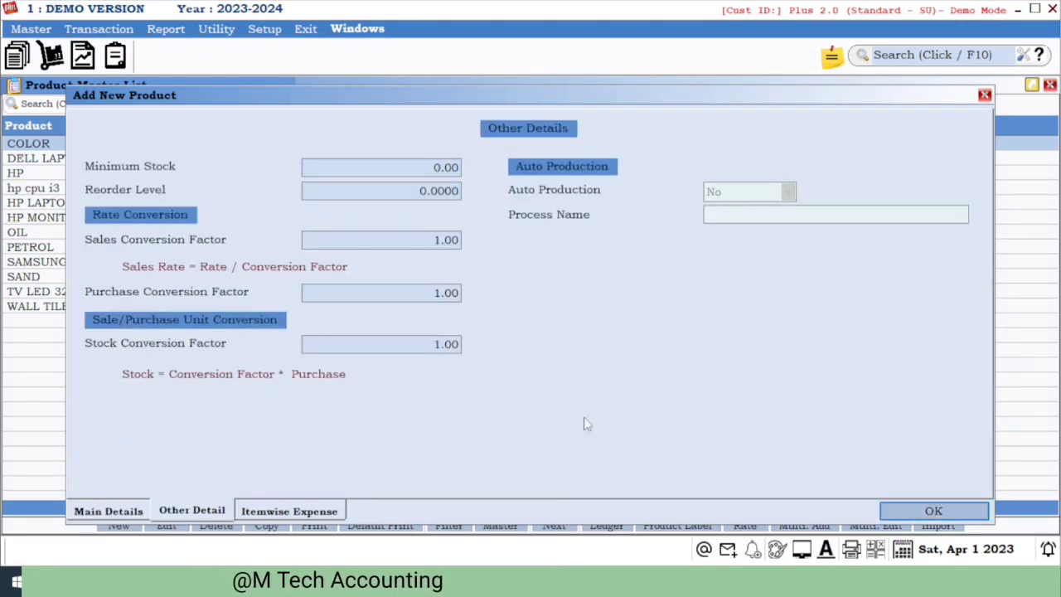
key("Escape")
key("Escape")
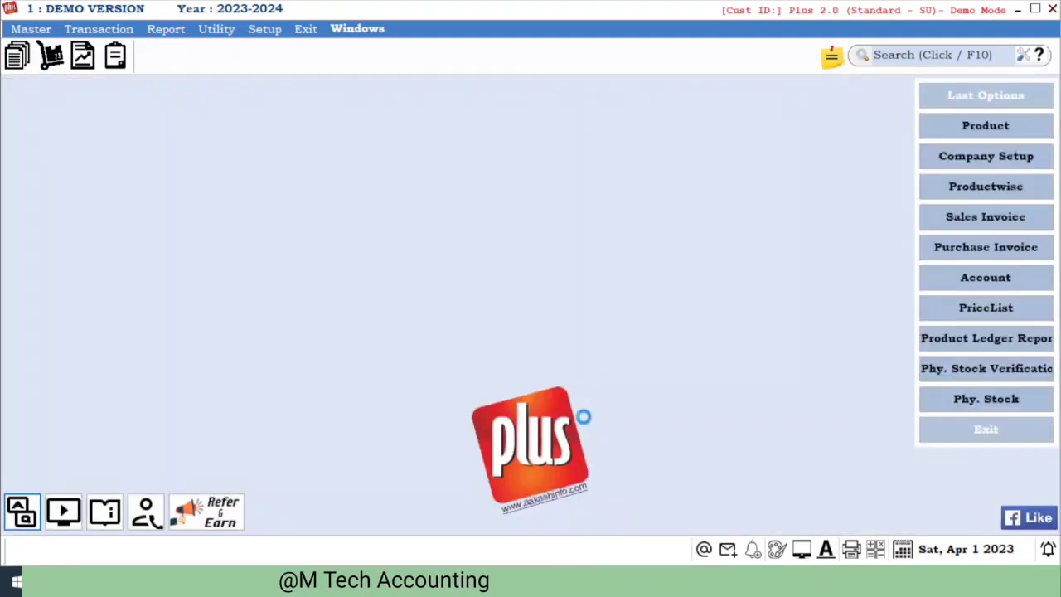
- Open the purchase invoice voucher list
key("alt+t")
key("Down")
key("Right")
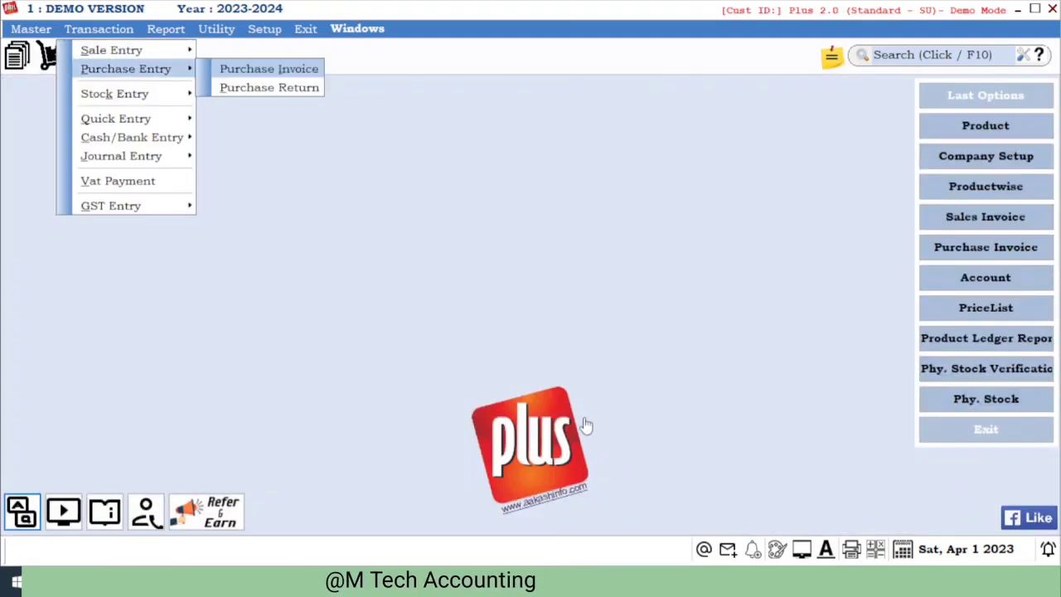
key("Return")
key("Return")
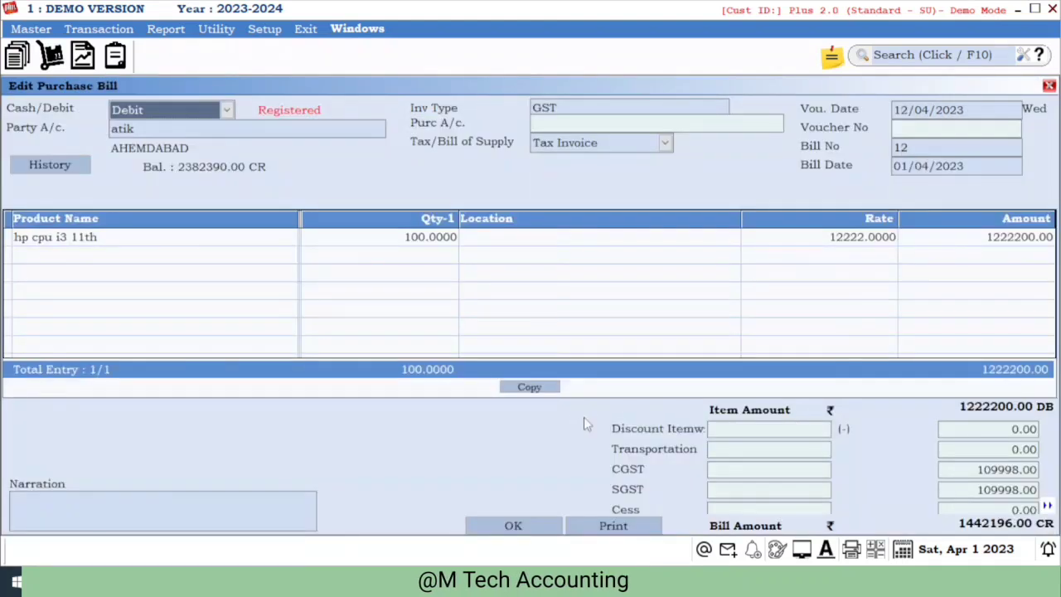
key("Return")
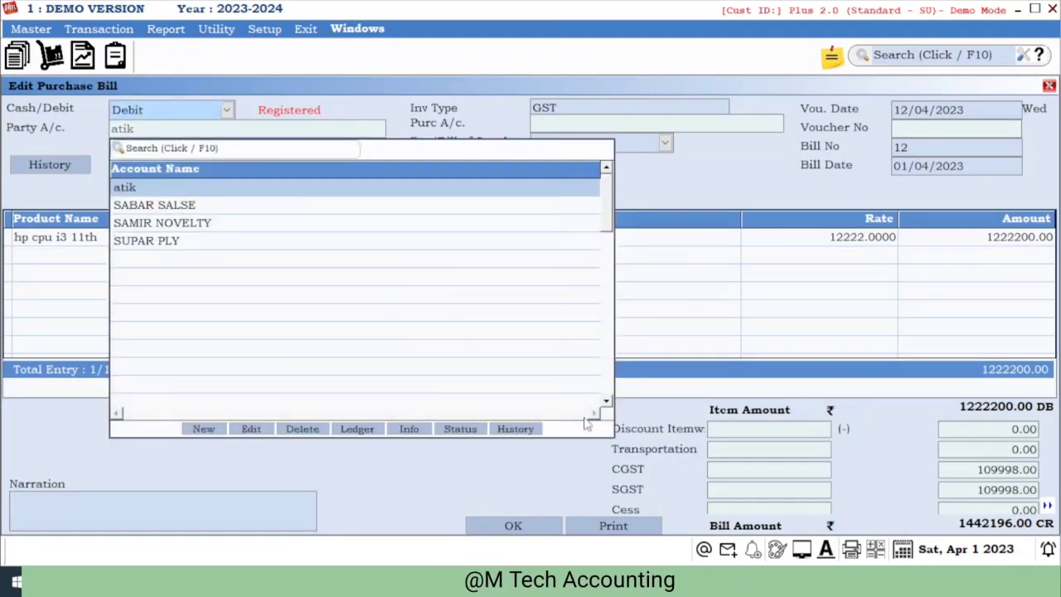
key("Return")
key("Return")
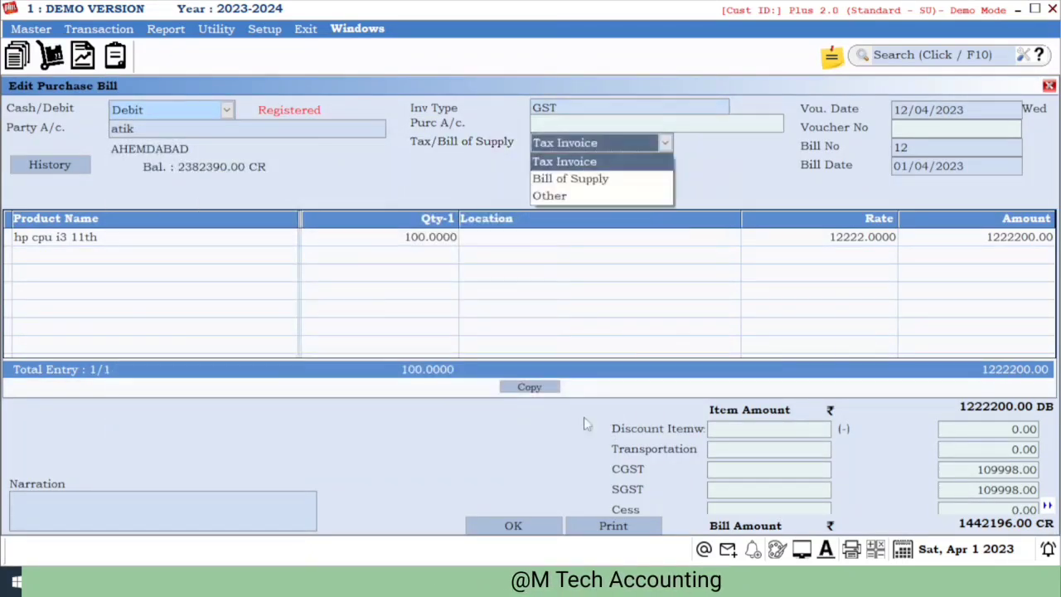
key("Return")
key("Escape")
key("Escape")
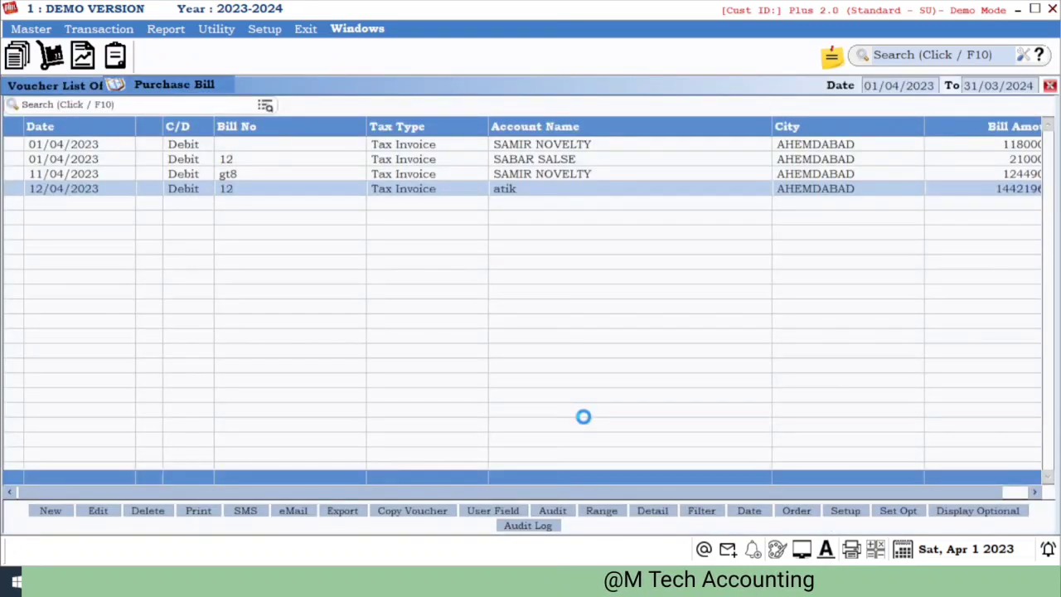
- Start a debit purchase bill for the first listed party as a GST Tax Invoice dated 01/04/2023, with bill number 23
key("Return")
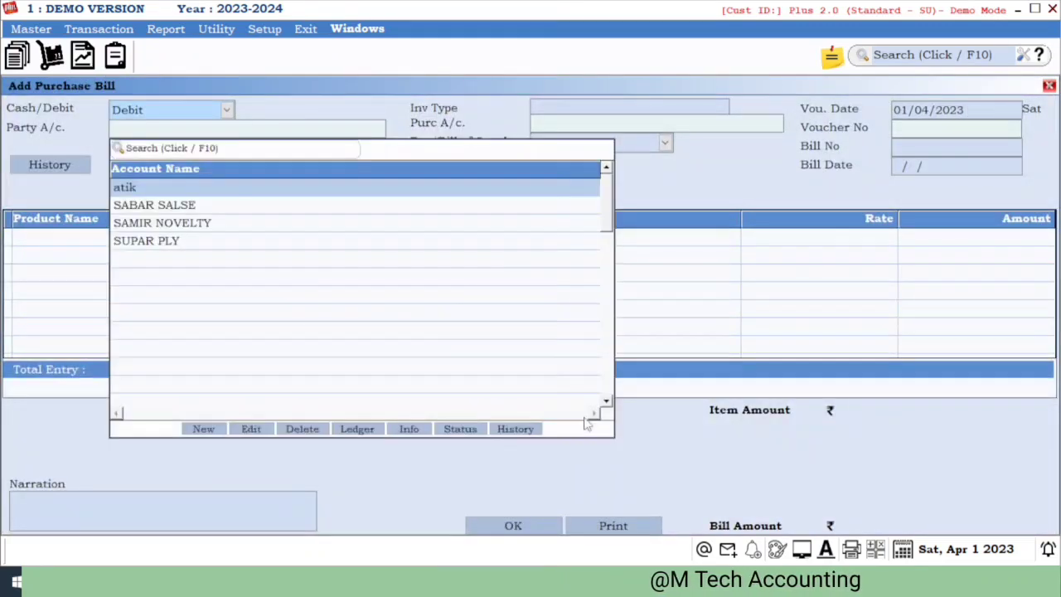
key("Return")
key("Return")
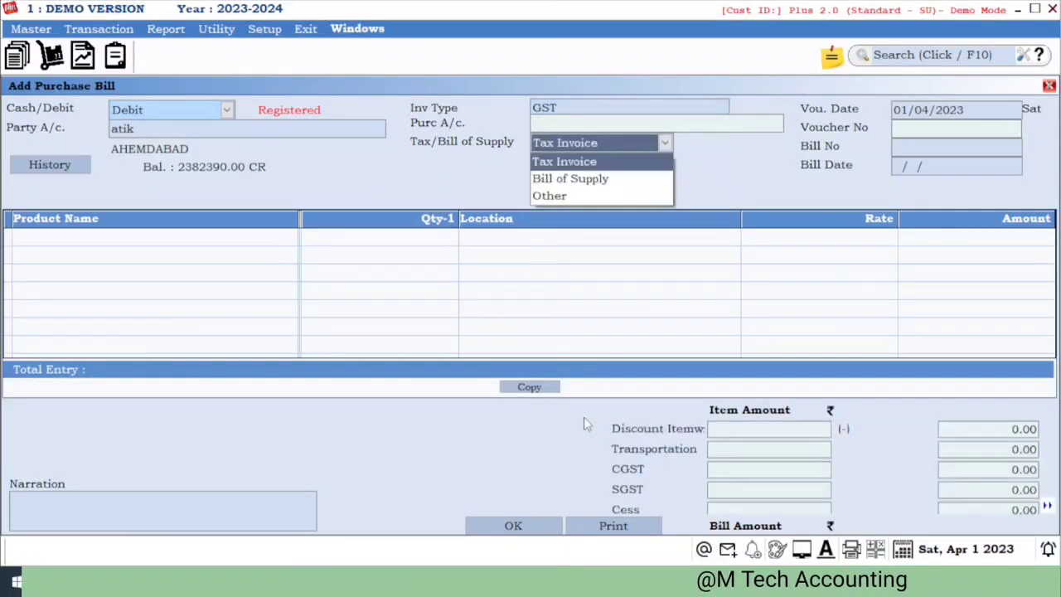
key("Return")
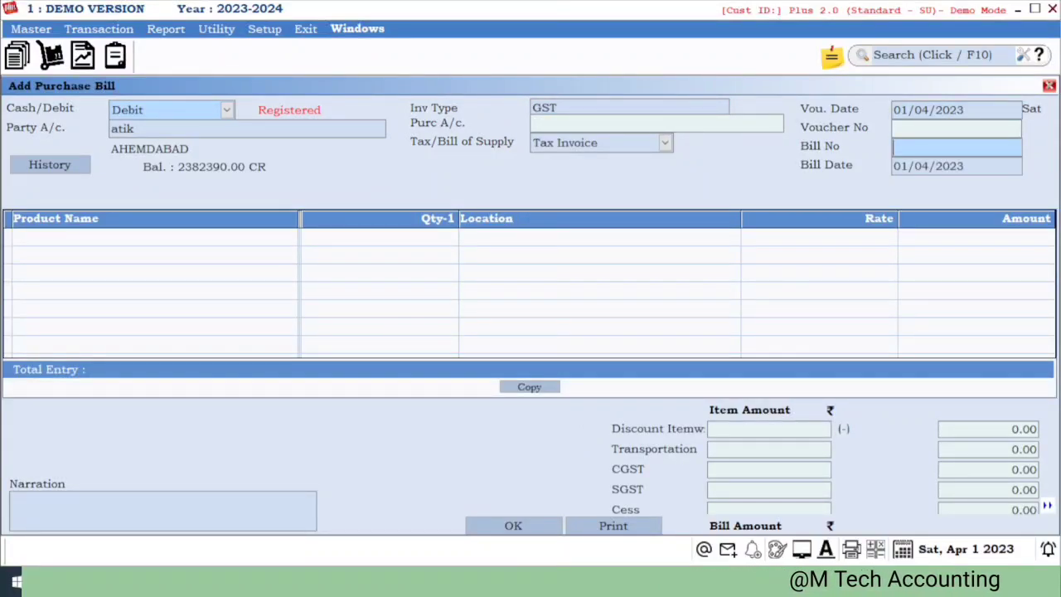
key("Return")
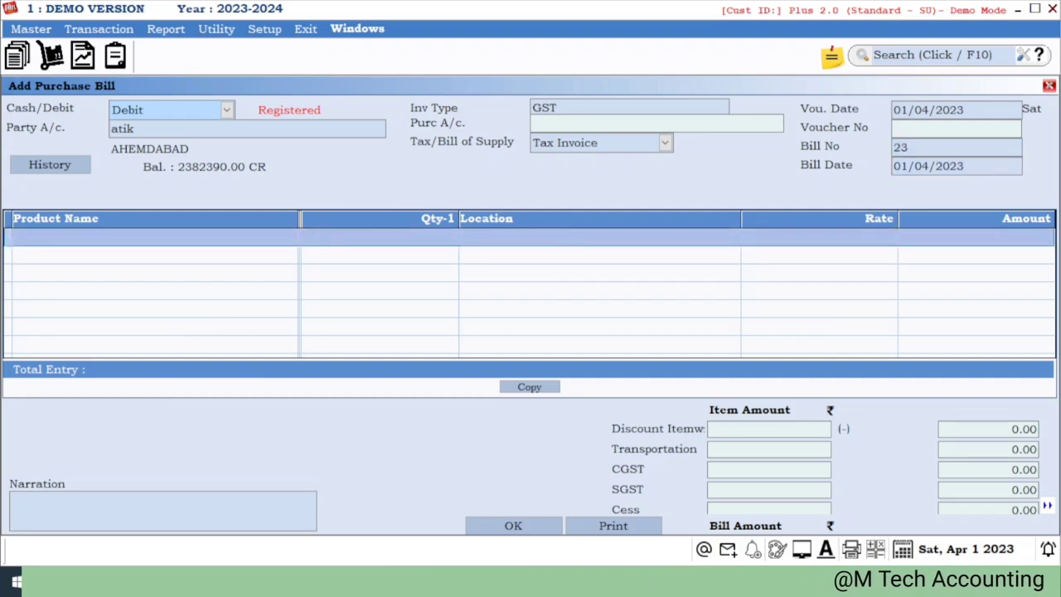
- Add the product DELL CPU to the purchase bill with a quantity of 10
type("DE")
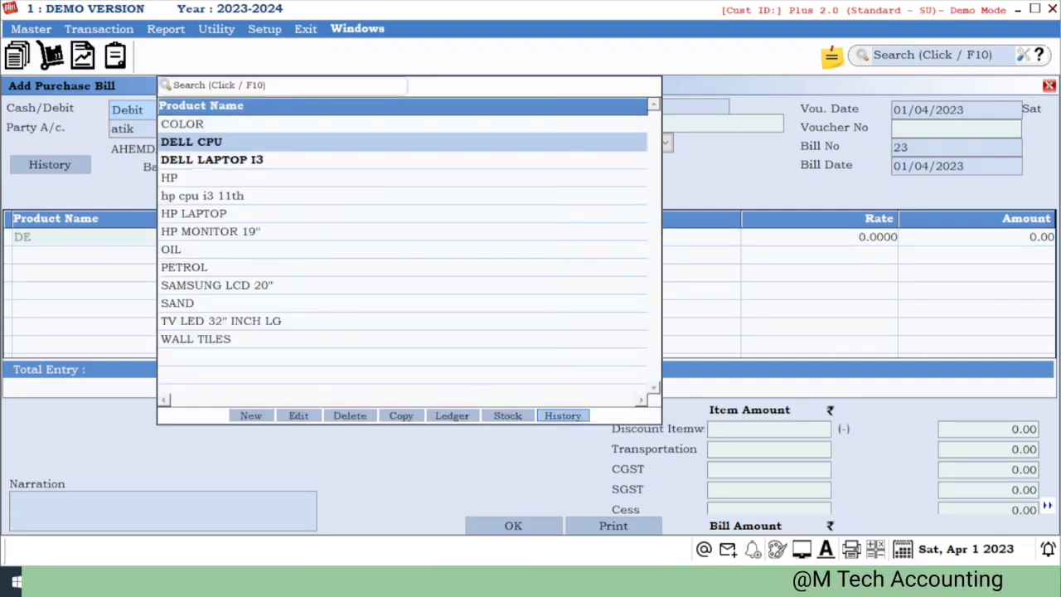
key("Return")
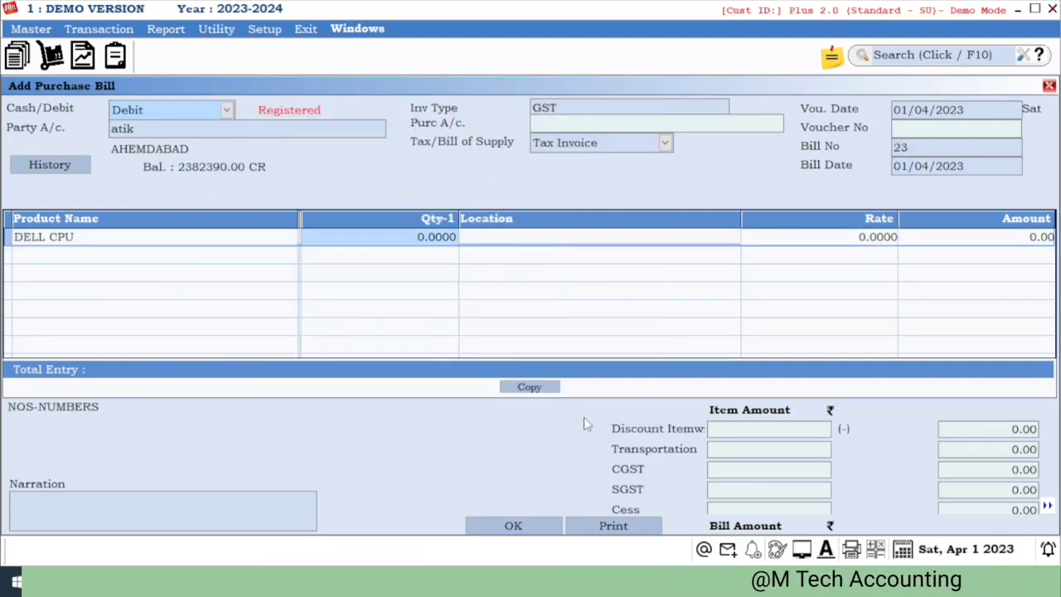
type("10")
key("Return")
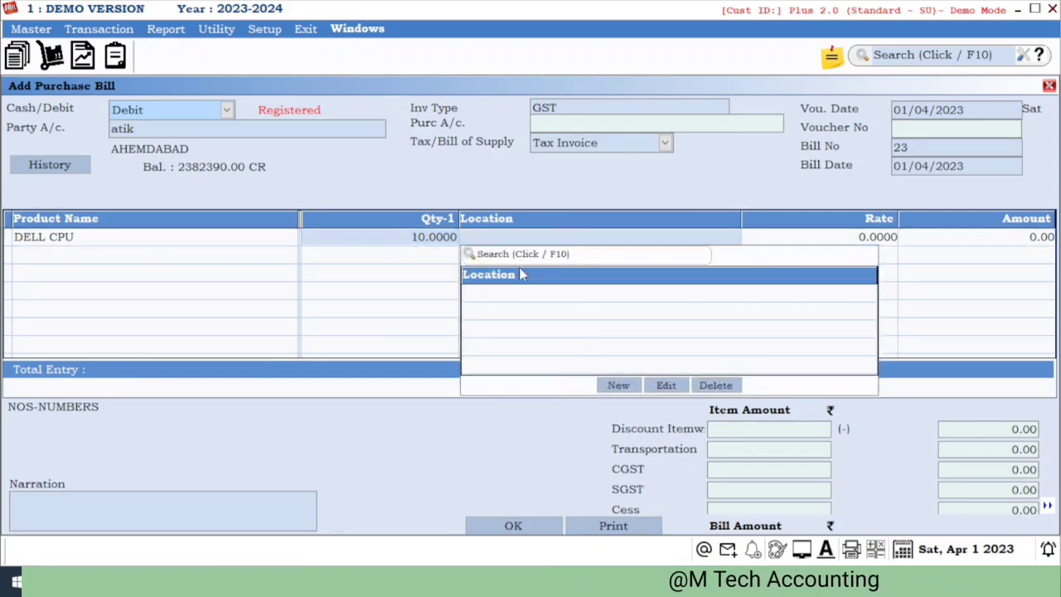
- Start a new stock location for the DELL CPU line and name it PRIMARY
left_click(614, 383)
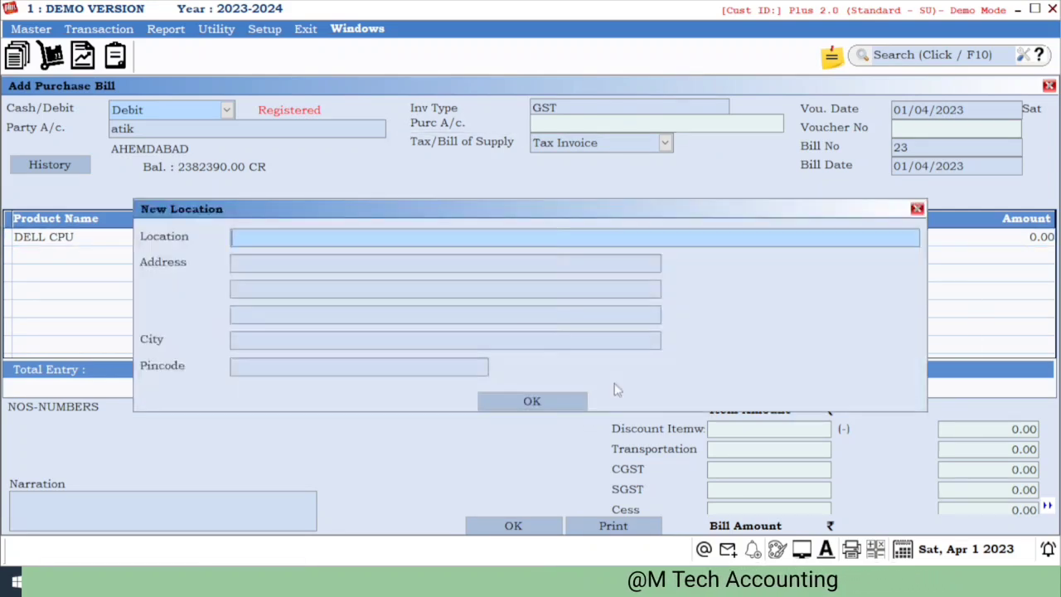
type("PRIM")
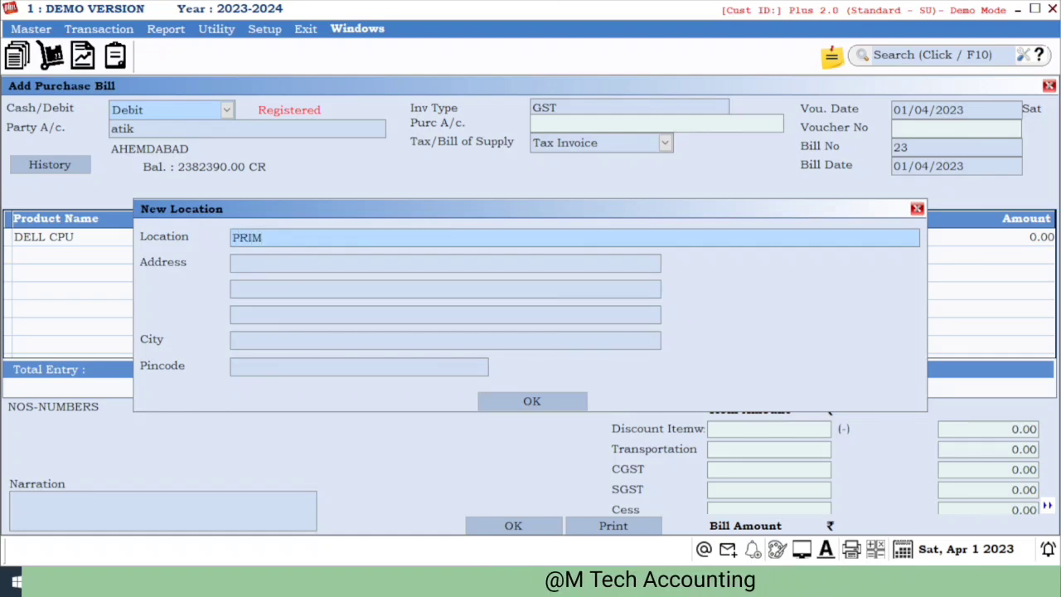
type("ARY")
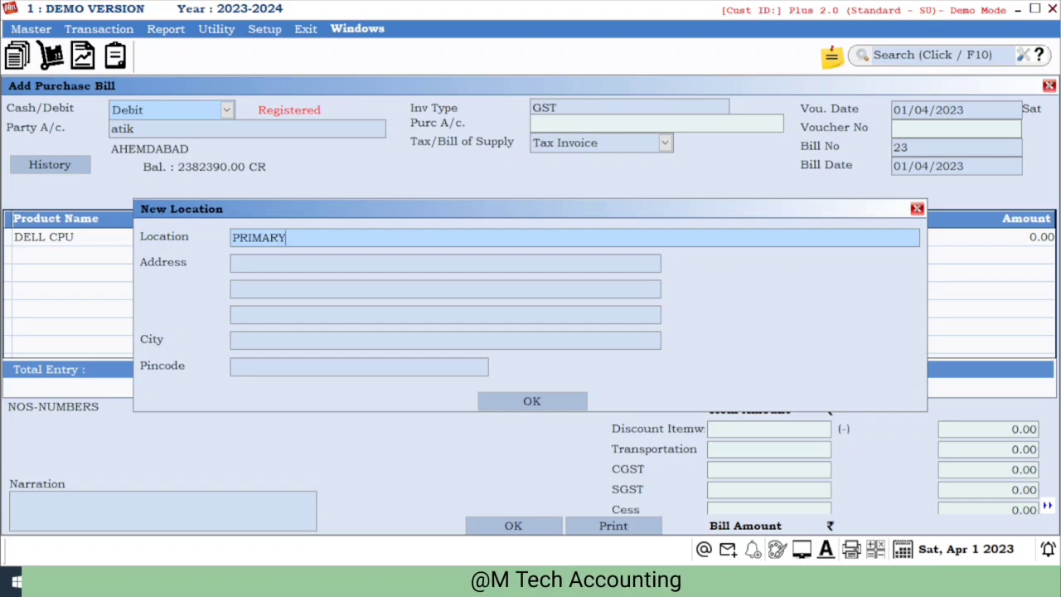
key("Return")
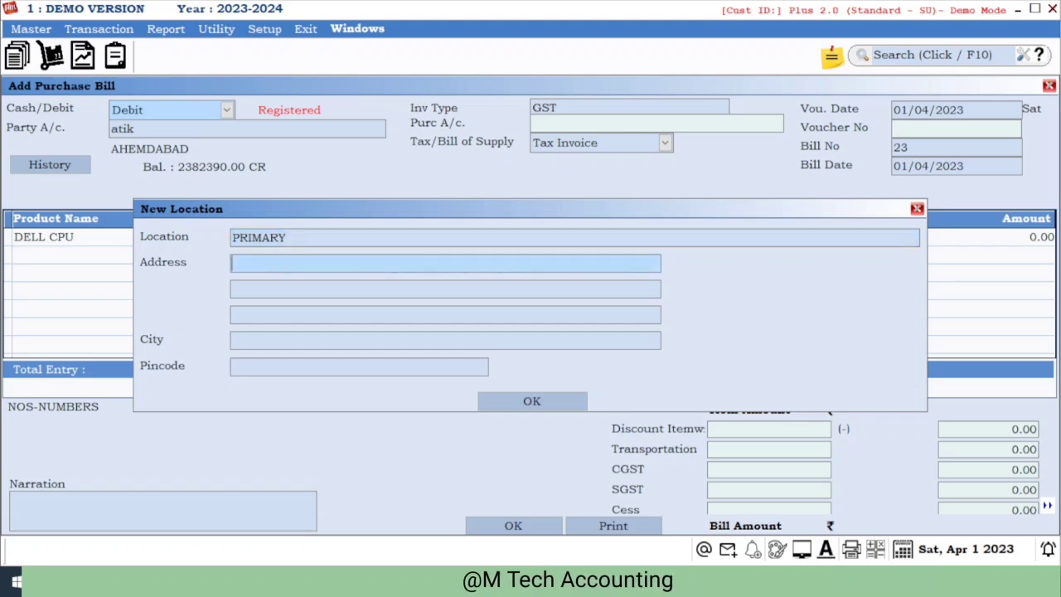
key("Return")
key("Up")
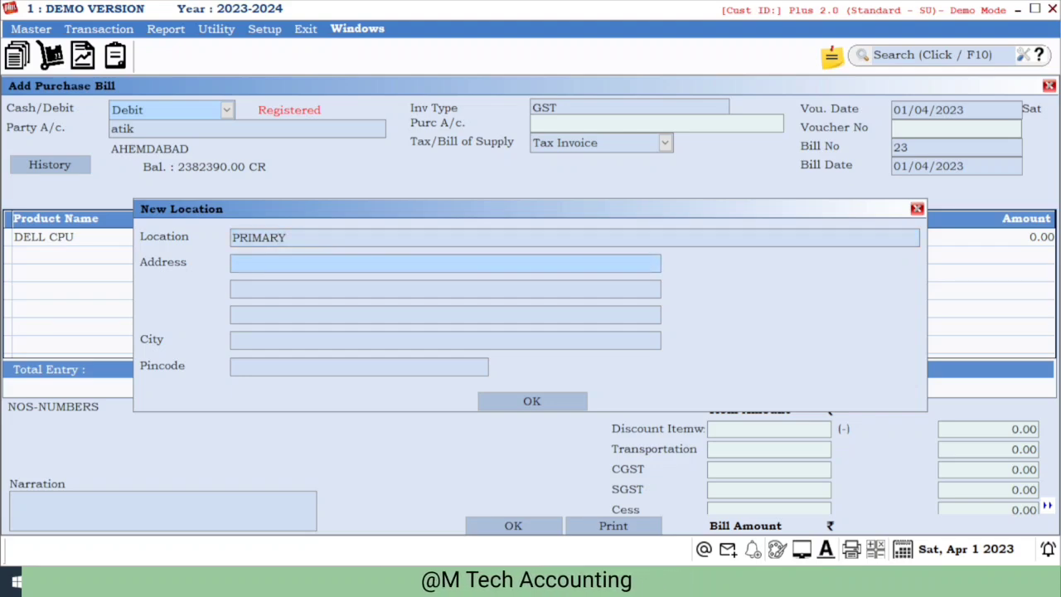
- Fill in the PRIMARY location's address lines, city and pincode, and save the location
type("AT")
key("Return")
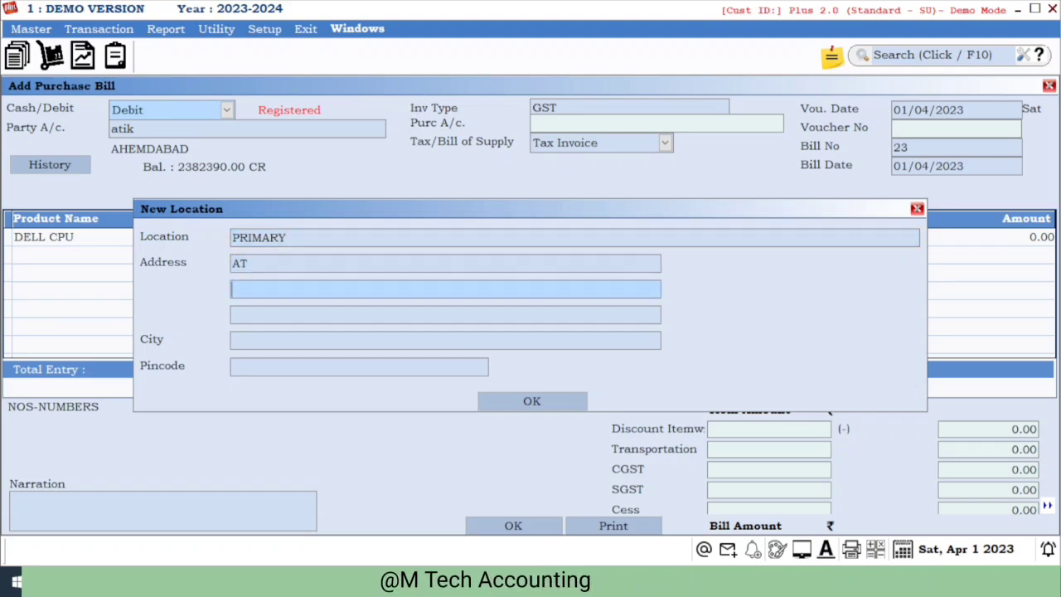
type("1")
key("Return")
type("2")
key("Return")
type("3")
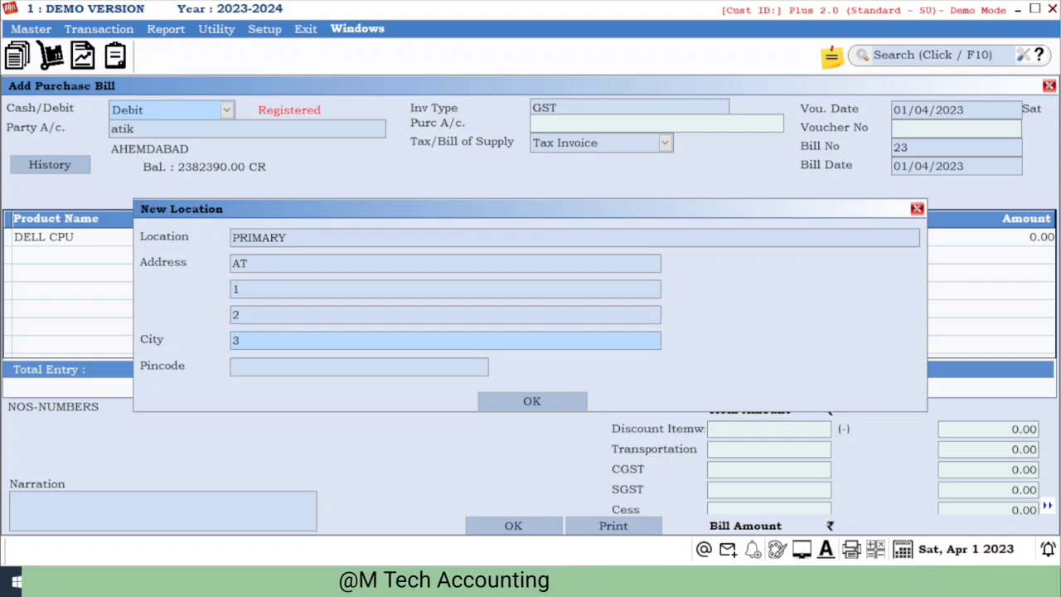
key("BackSpace")
type("RAJKOT")
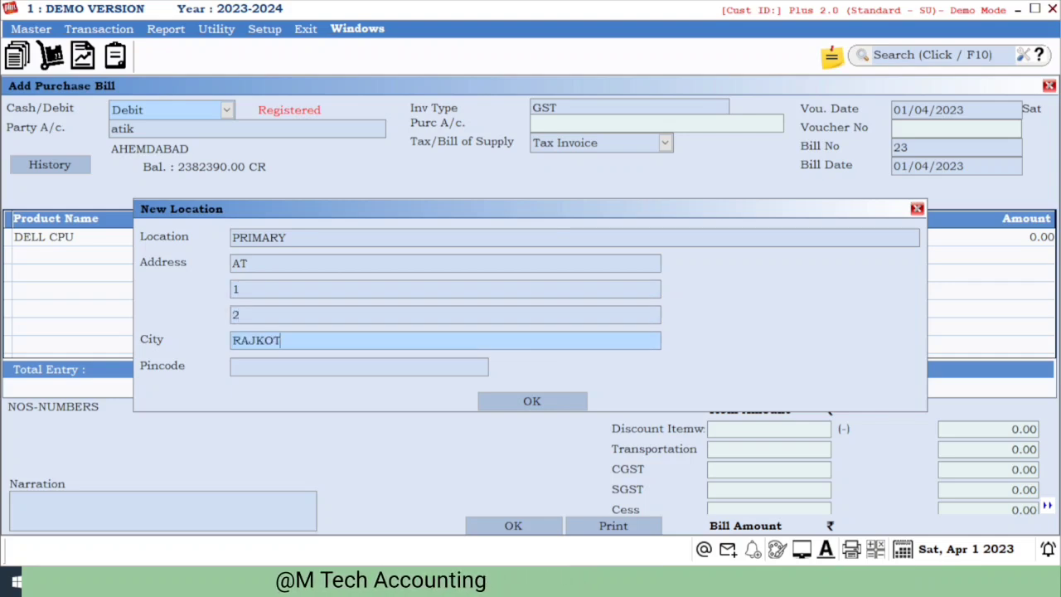
key("Return")
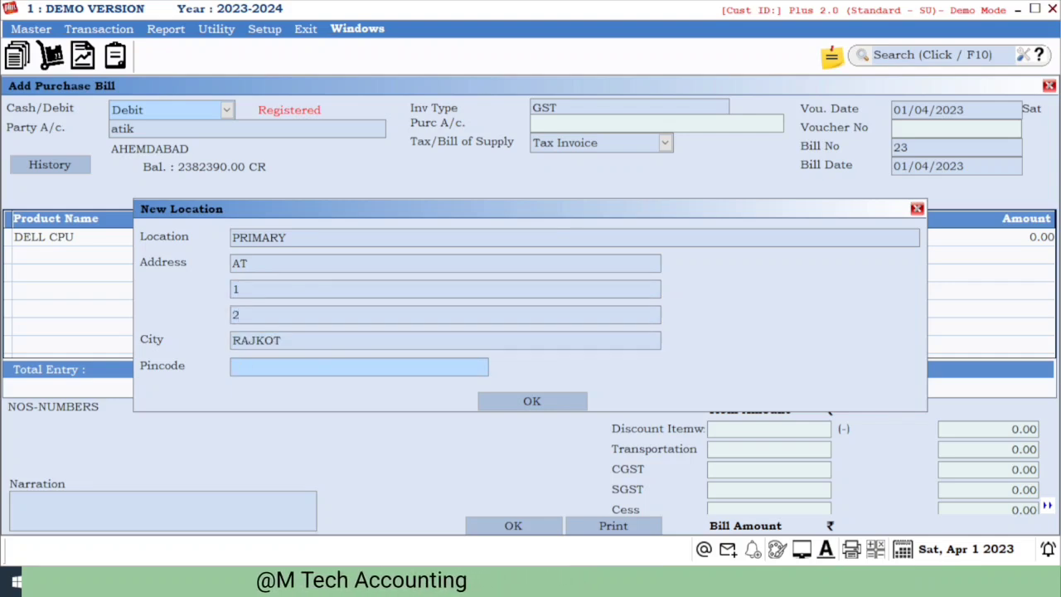
type("363621")
left_click(531, 400)
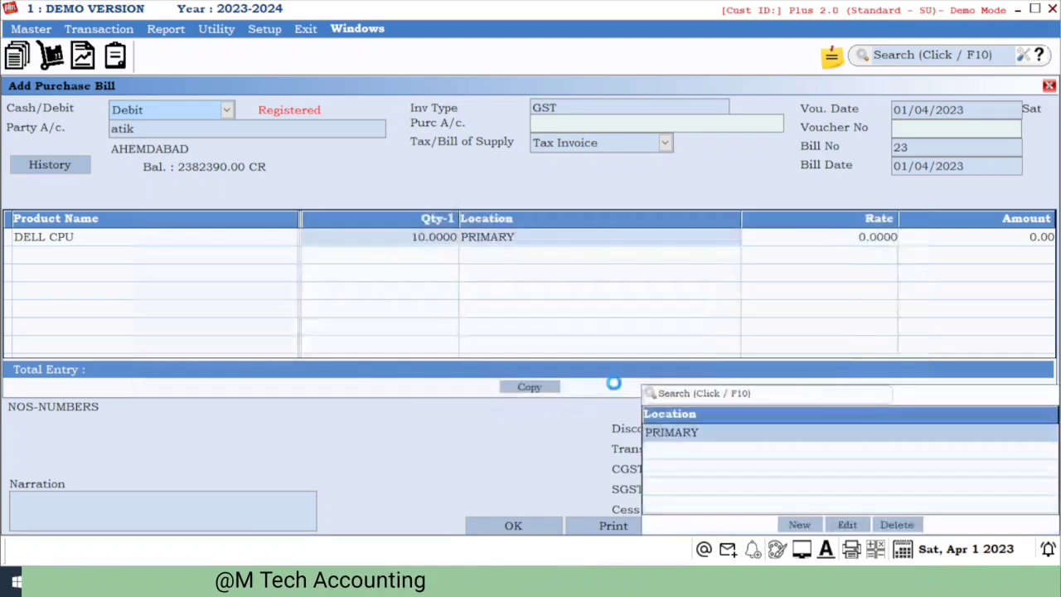
- Create a second stock location named SHOP 2. with its address, city and pincode
left_click(798, 525)
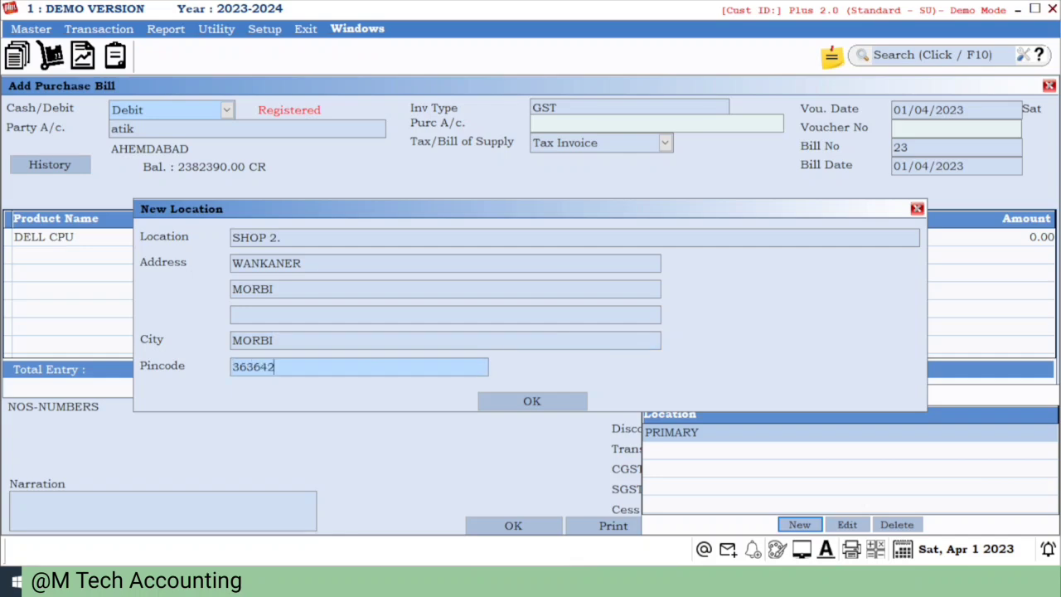
key("Return")
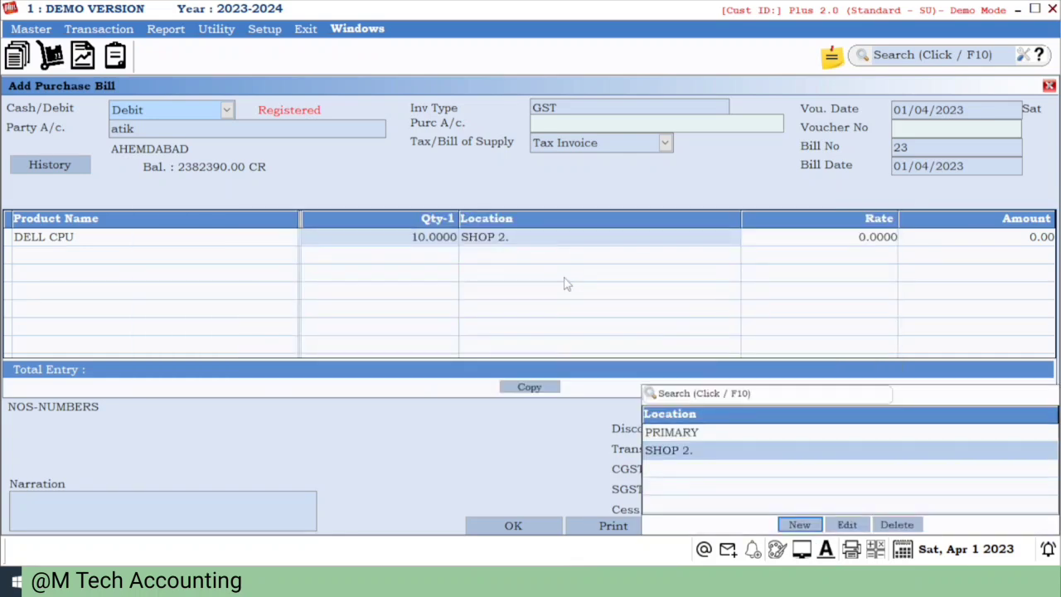
- Assign the PRIMARY location to the 10-unit DELL CPU line and set its rate to 100000
key("Up")
key("Return")
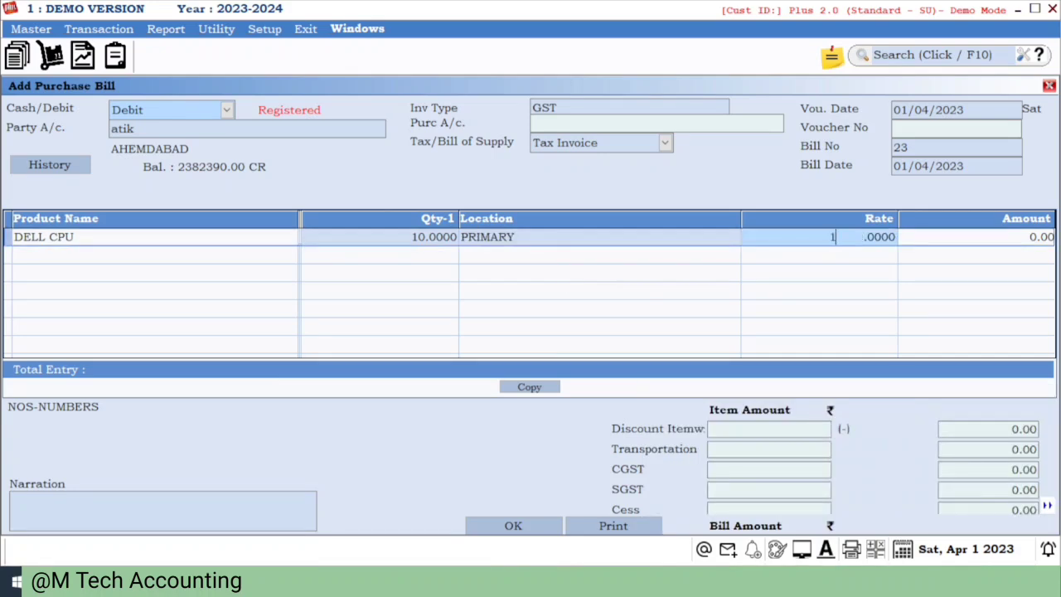
key("Return")
key("Return")
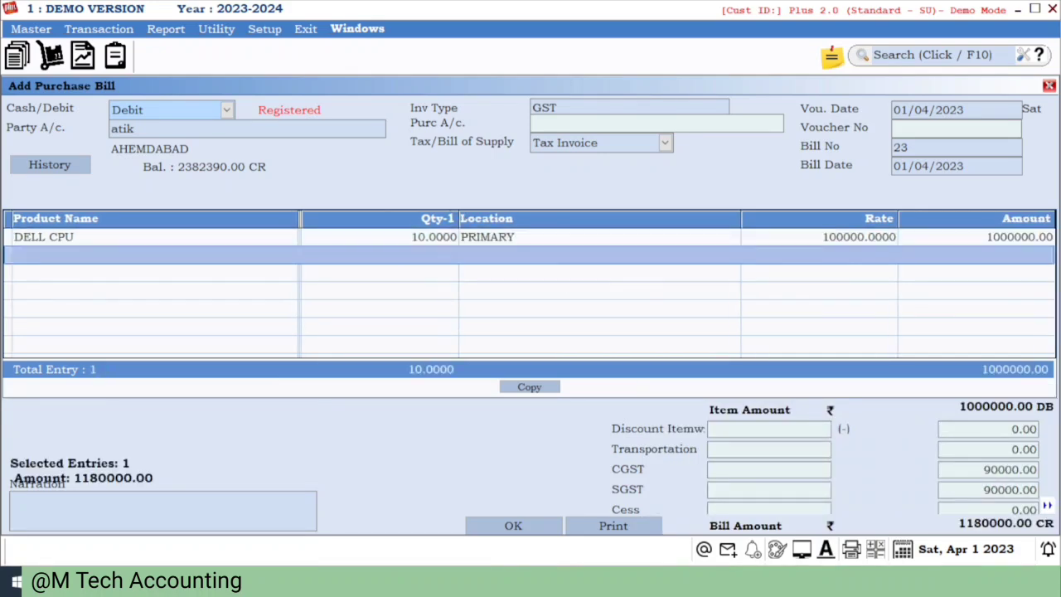
- Add a second DELL CPU line with quantity 5, location SHOP 2. and rate 100000
key("Escape")
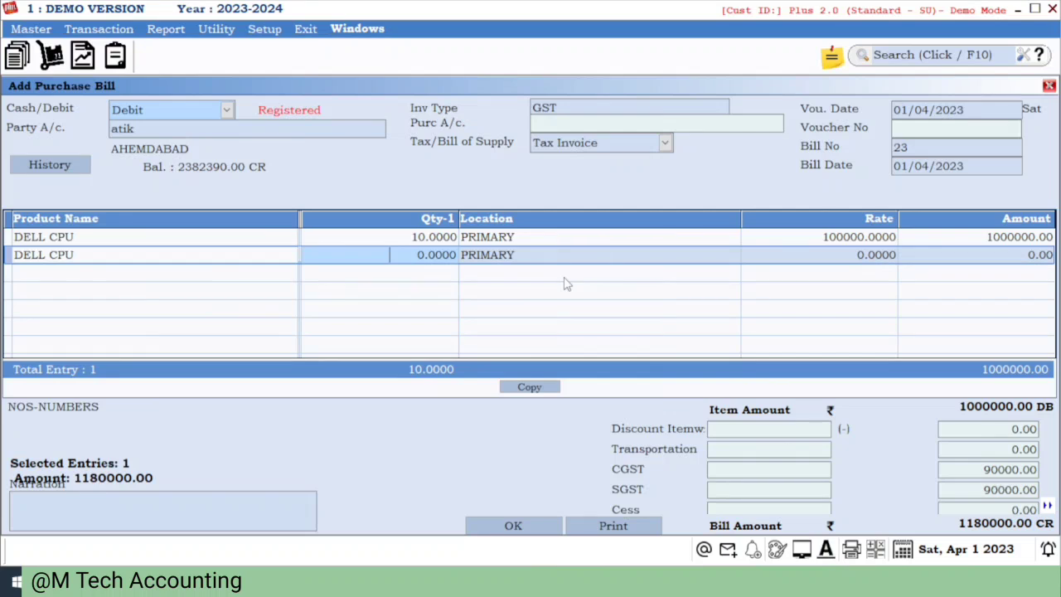
type("5")
key("Return")
key("Down")
key("Return")
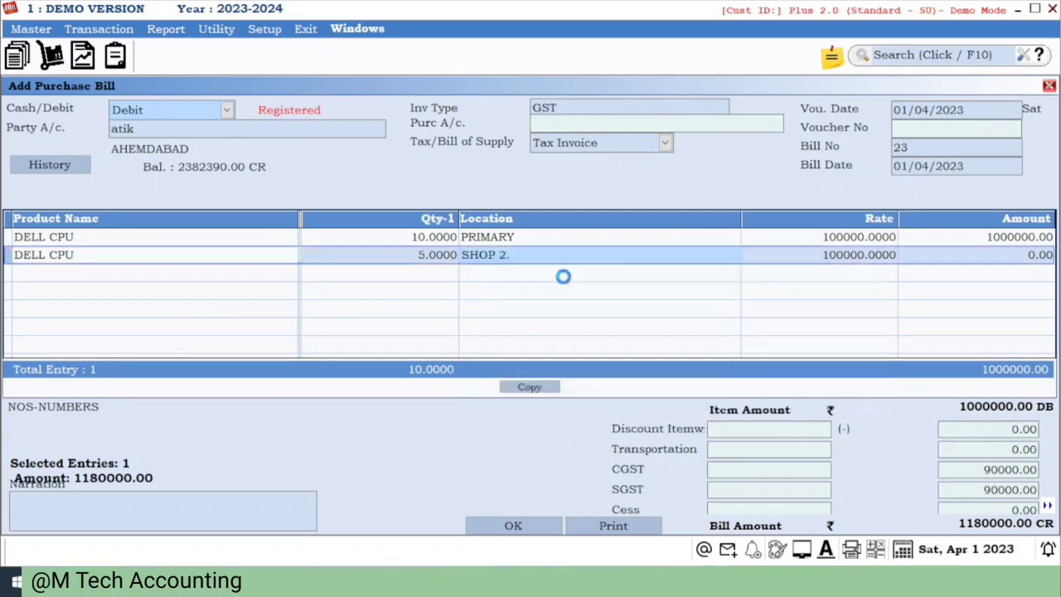
key("Return")
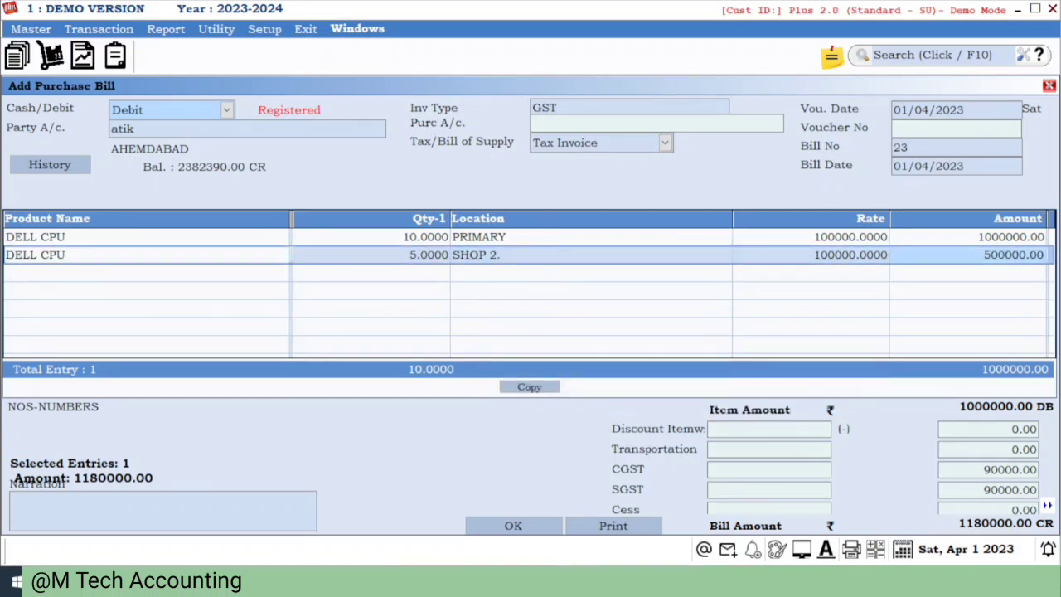
- Finish and save the purchase bill, leave the blank new bill without saving, and close the purchase voucher list
key("Return")
key("Return")
key("Return")
key("Return")
key("Return")
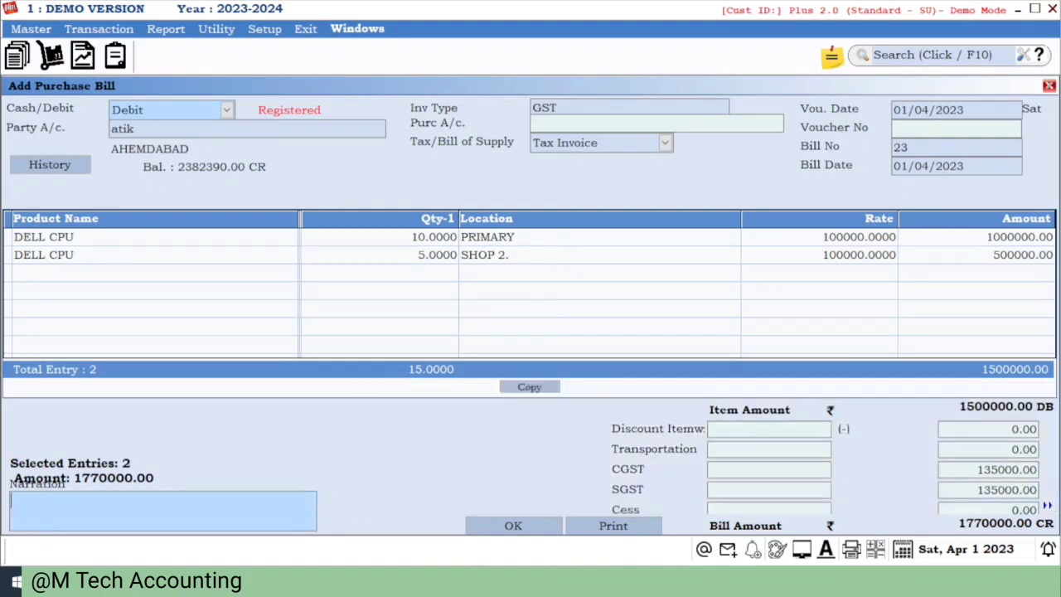
key("Escape")
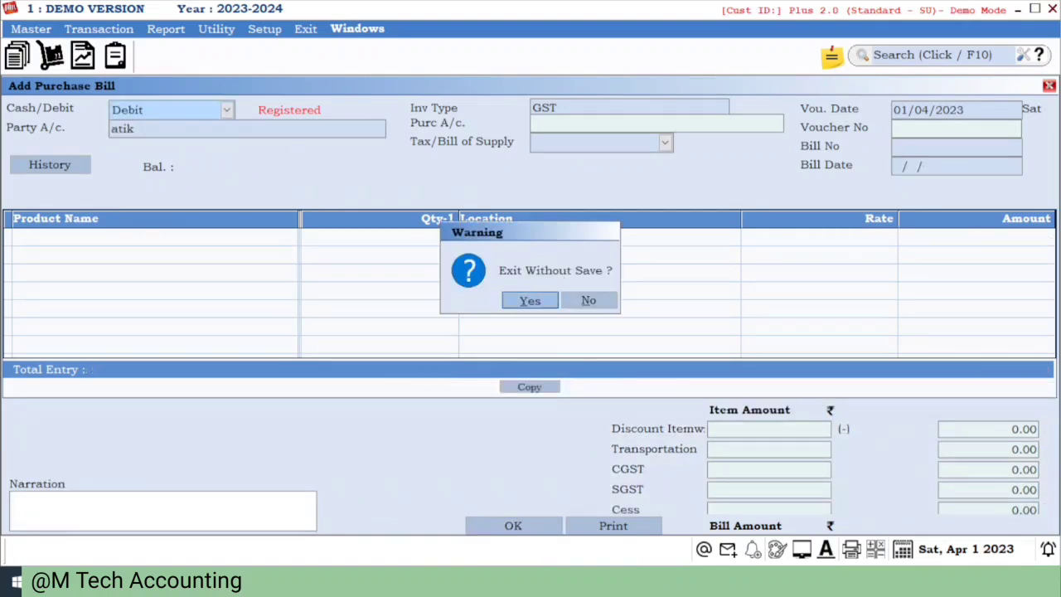
key("Return")
key("Escape")
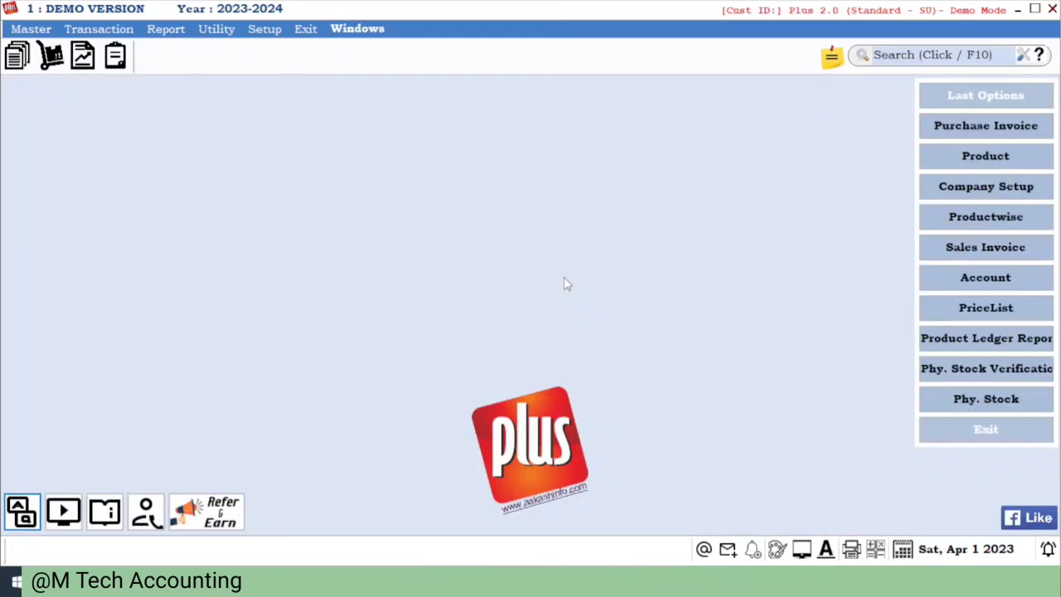
- Start a new cash sales bill with invoice type GST and Bill of Supply, dated 01/04/2023
key("alt+t")
key("Right")
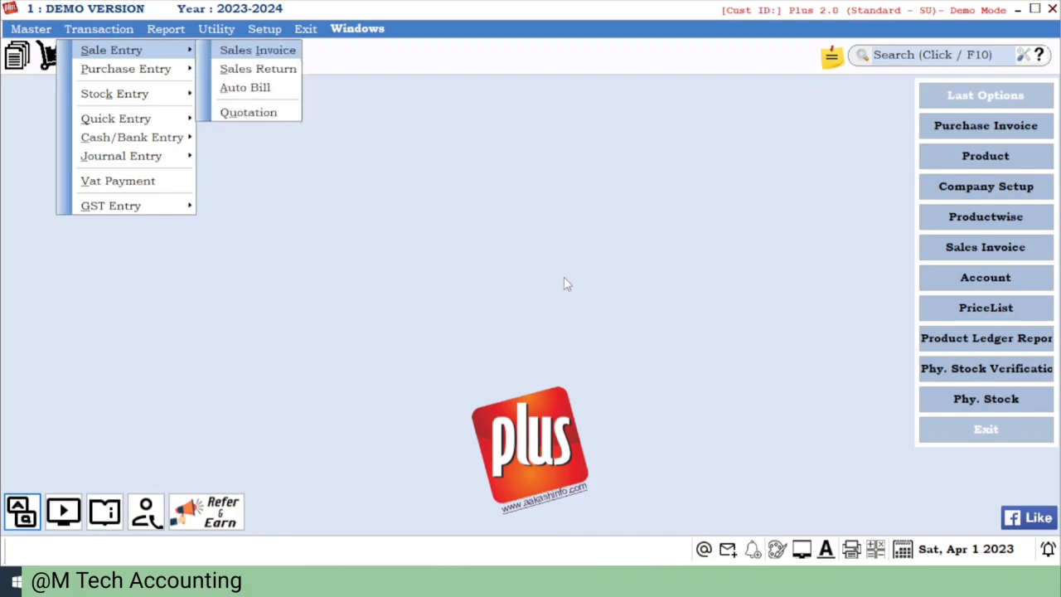
key("Return")
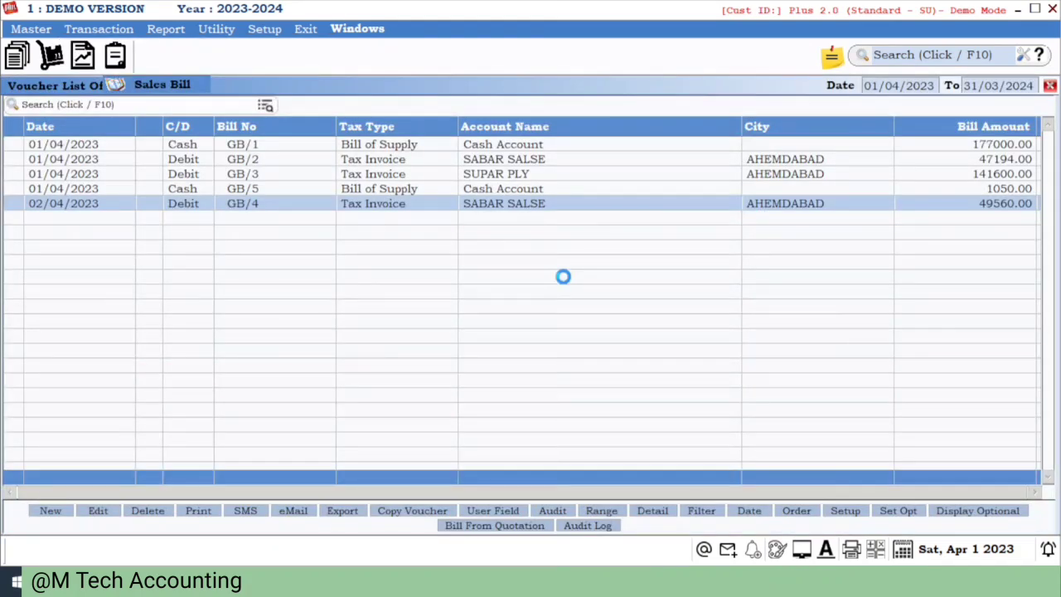
key("Insert")
key("Up")
key("Return")
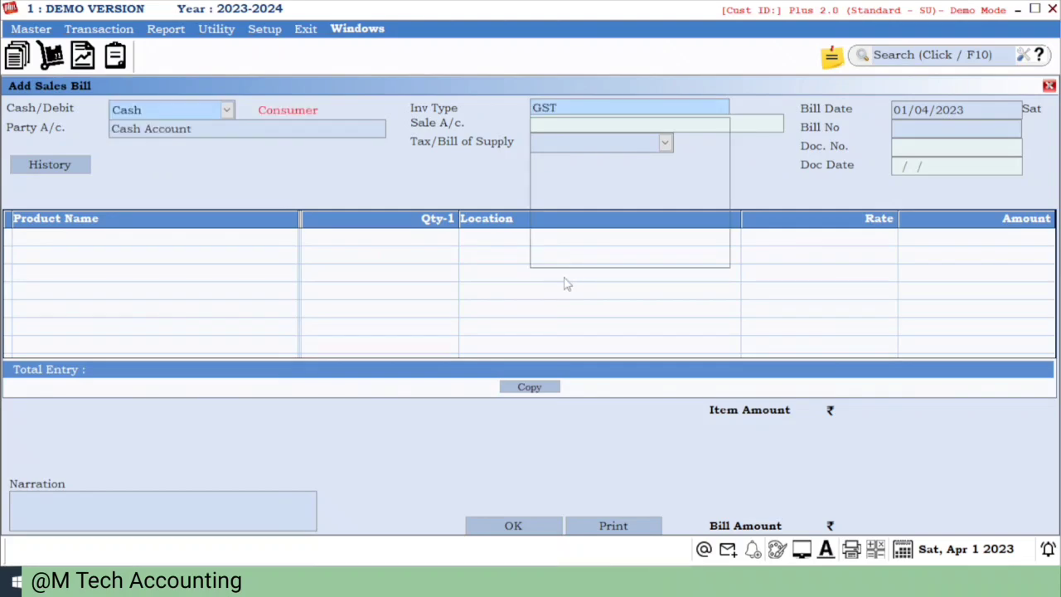
key("Return")
key("Return")
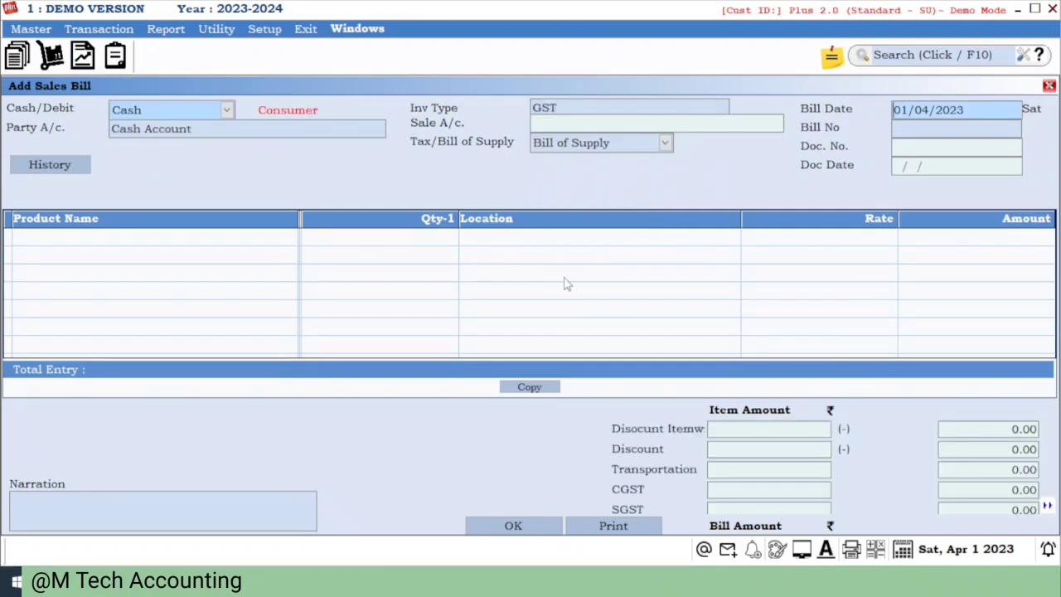
key("Return")
key("Return")
key("Return")
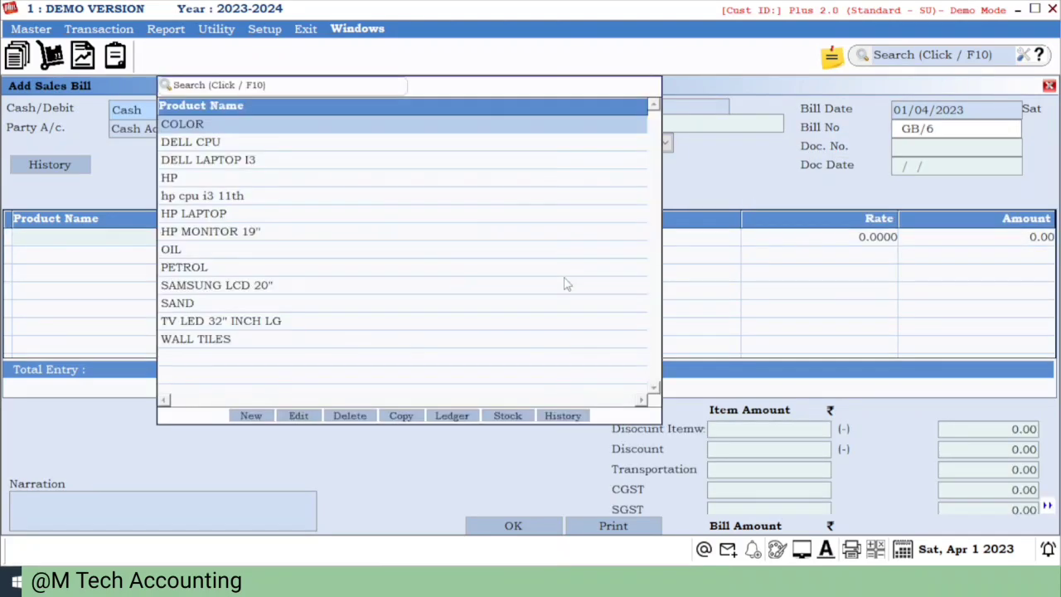
- Add DELL CPU to the sales bill and choose SHOP 2. as the location it is sold from
key("Down")
key("Return")
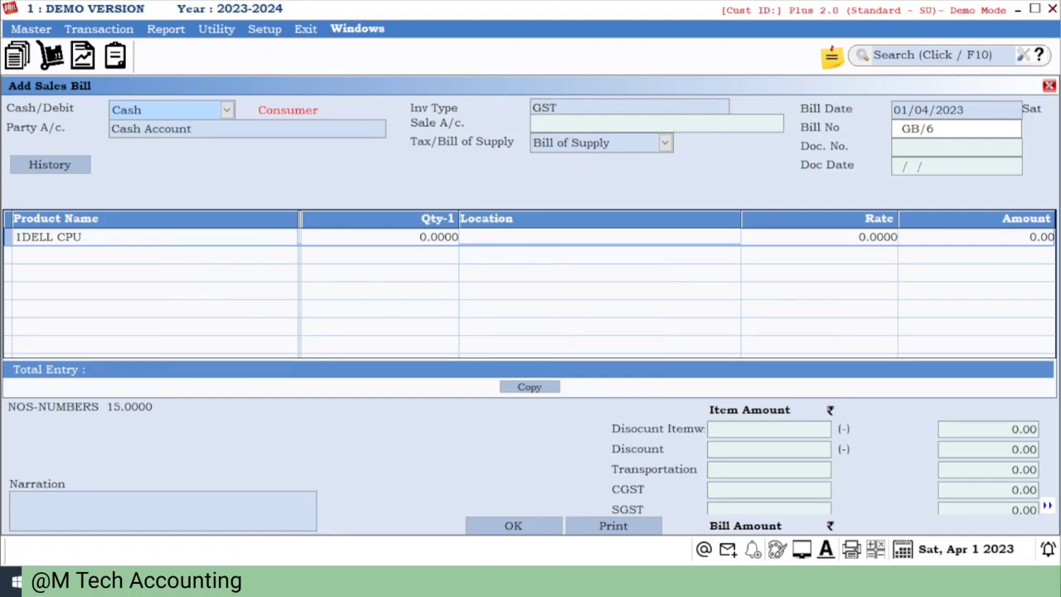
key("Return")
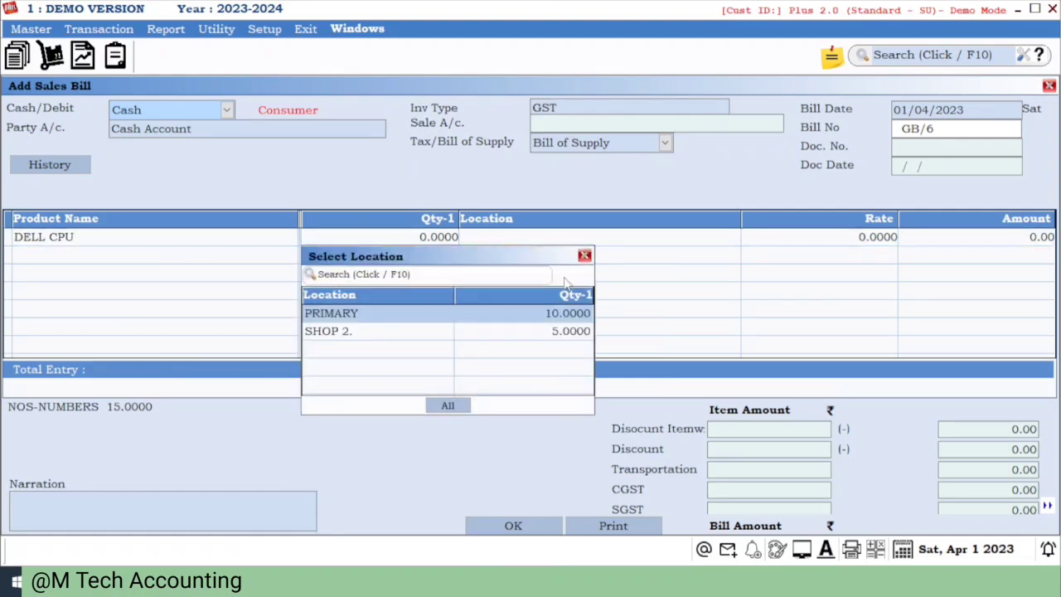
left_click(470, 337)
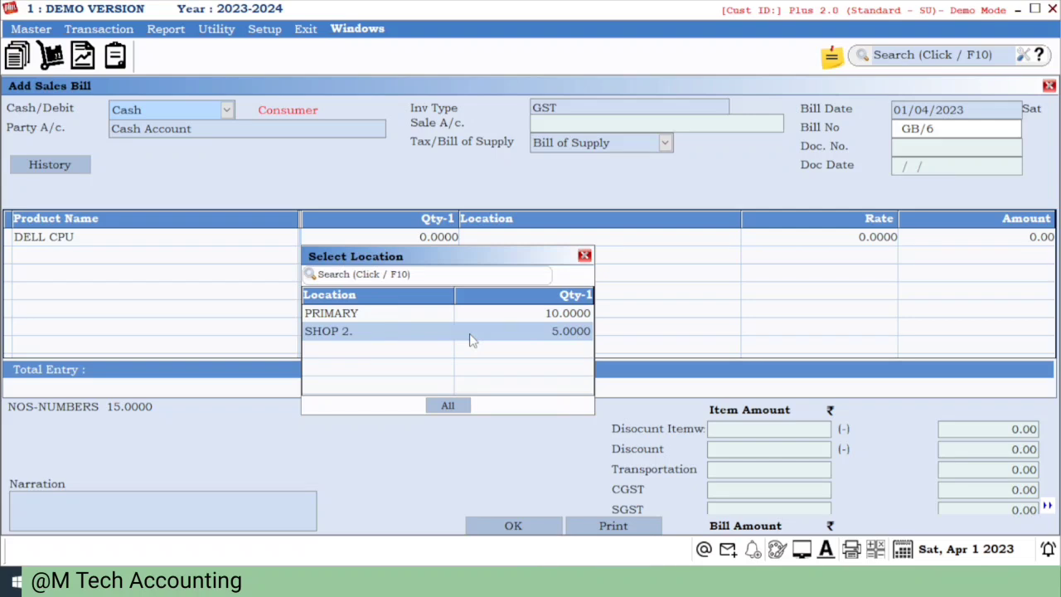
double_click(469, 336)
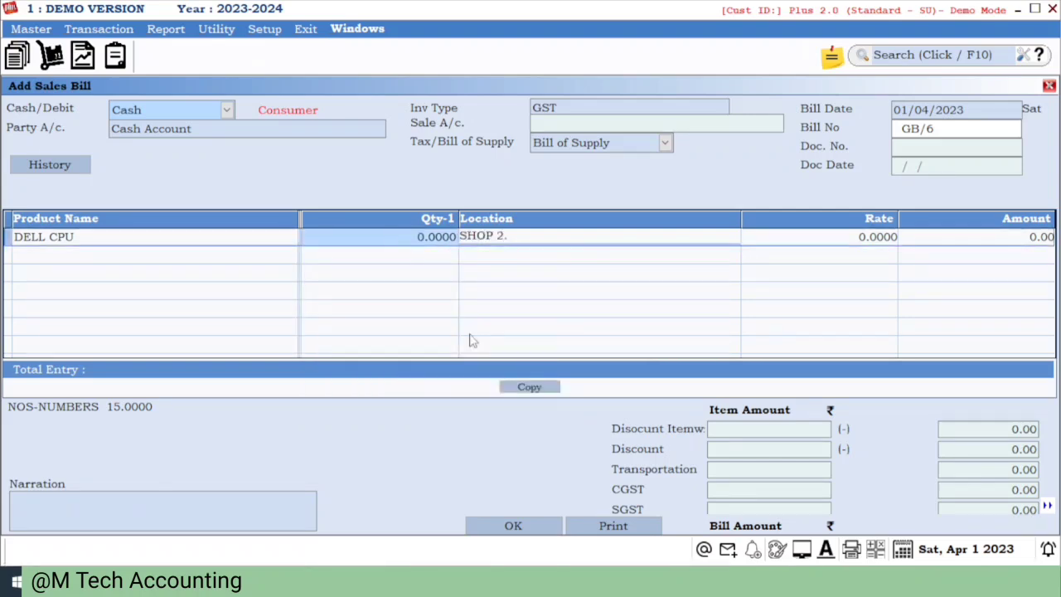
- Set the DELL CPU sales line to quantity 1 and rate 15000
type("1")
key("Return")
type("1500")
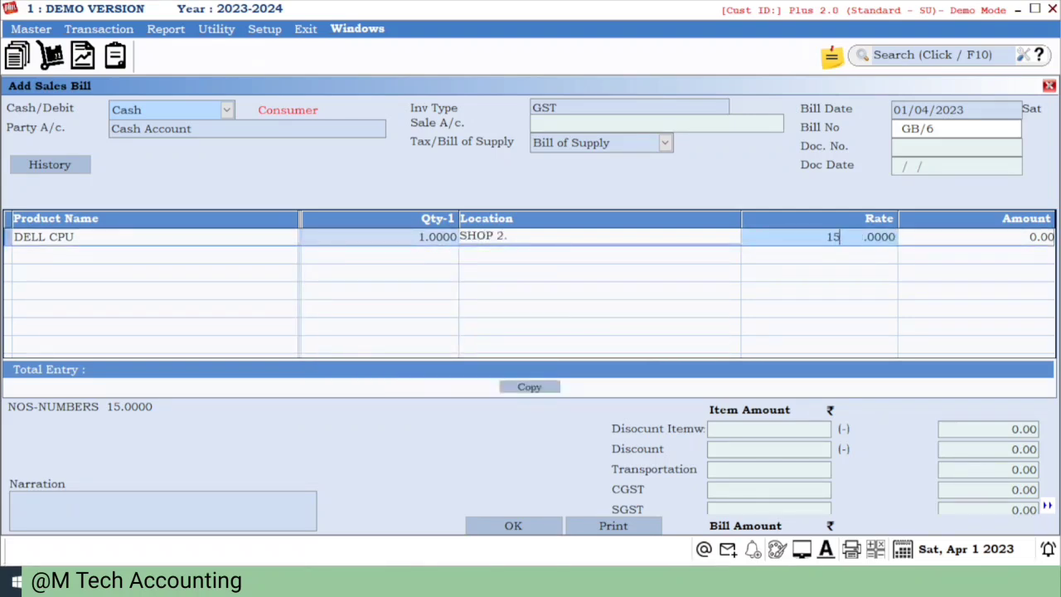
key("Return")
key("Left")
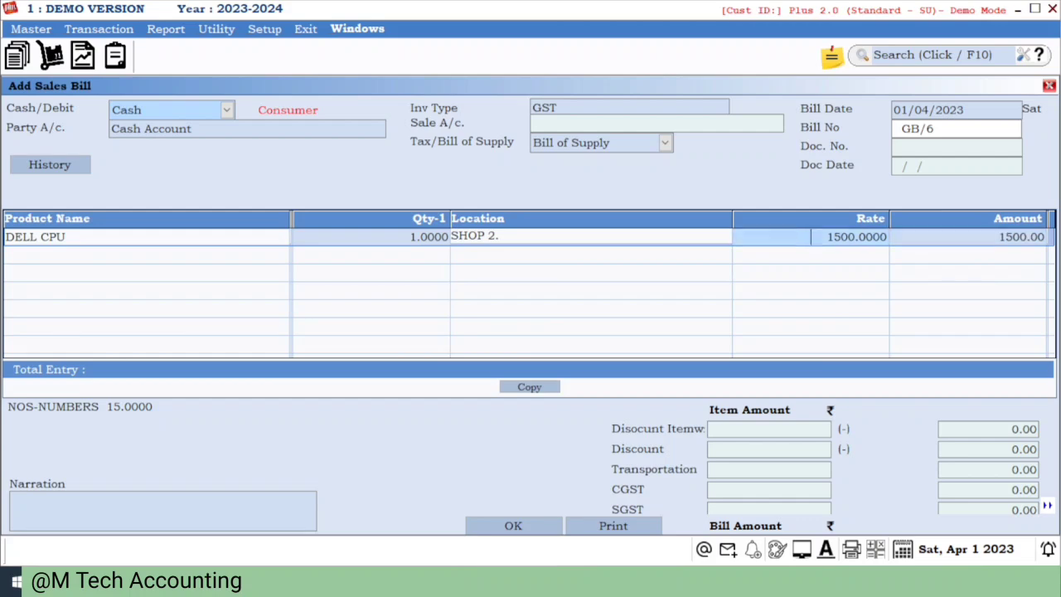
type("15000")
key("Return")
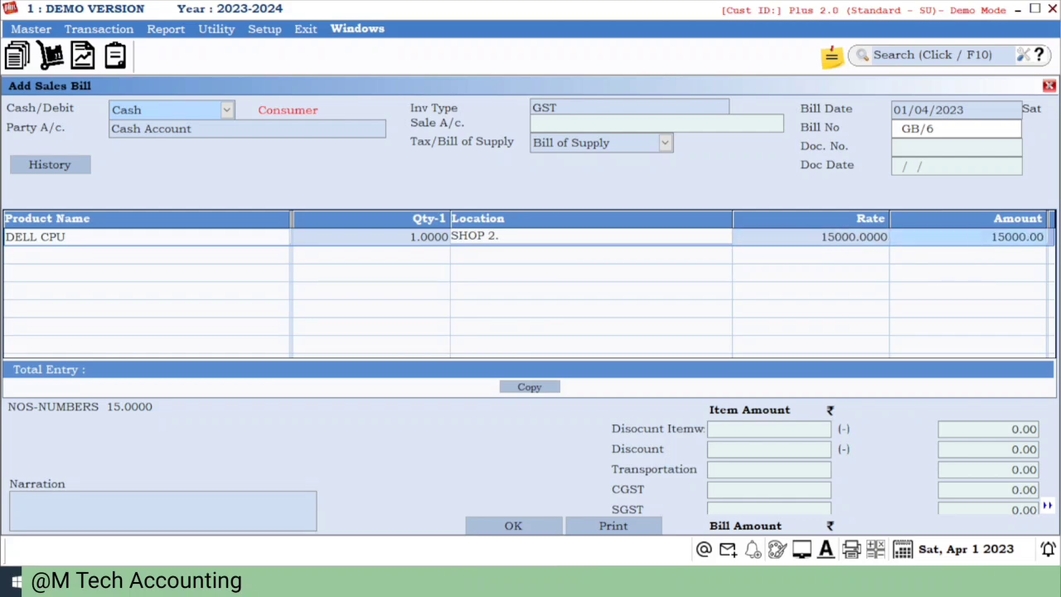
- Finish and save the sales bill, leave the blank new bill without saving, and close the sales voucher list
key("Return")
key("Return")
key("Return")
key("Return")
key("Return")
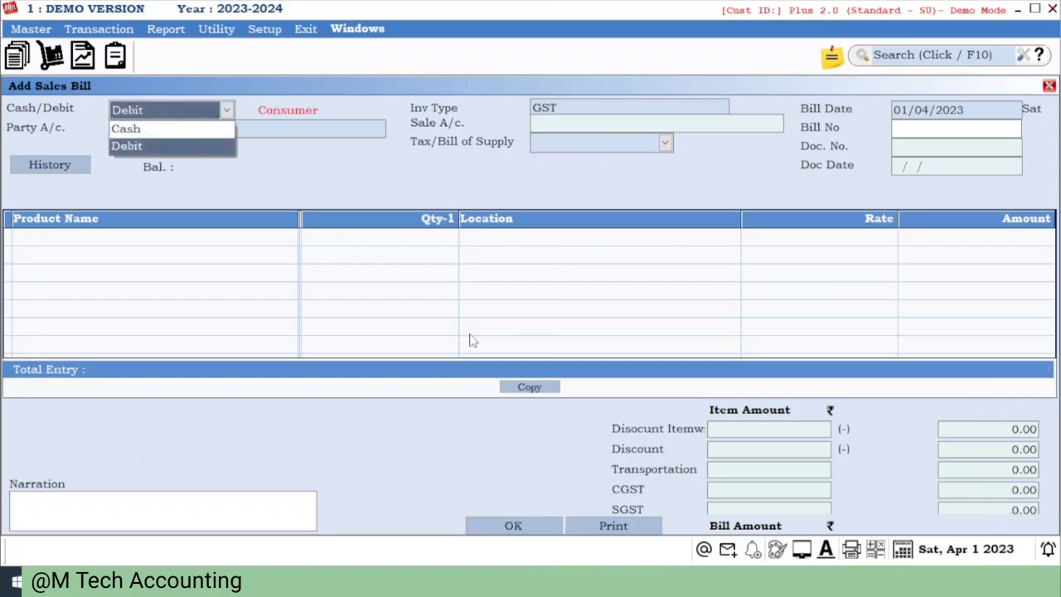
key("Escape")
key("Return")
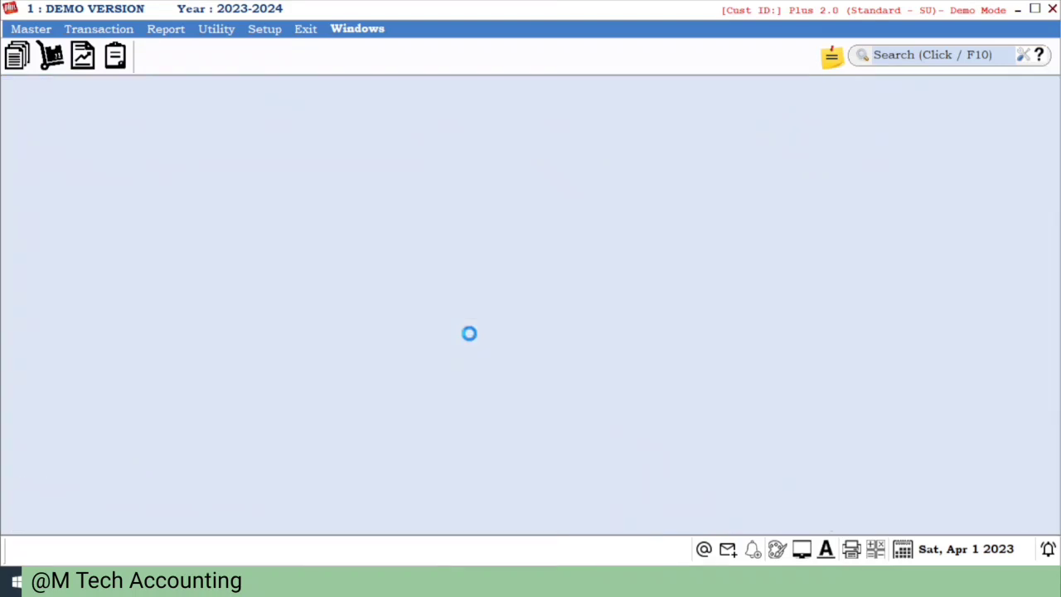
key("Escape")
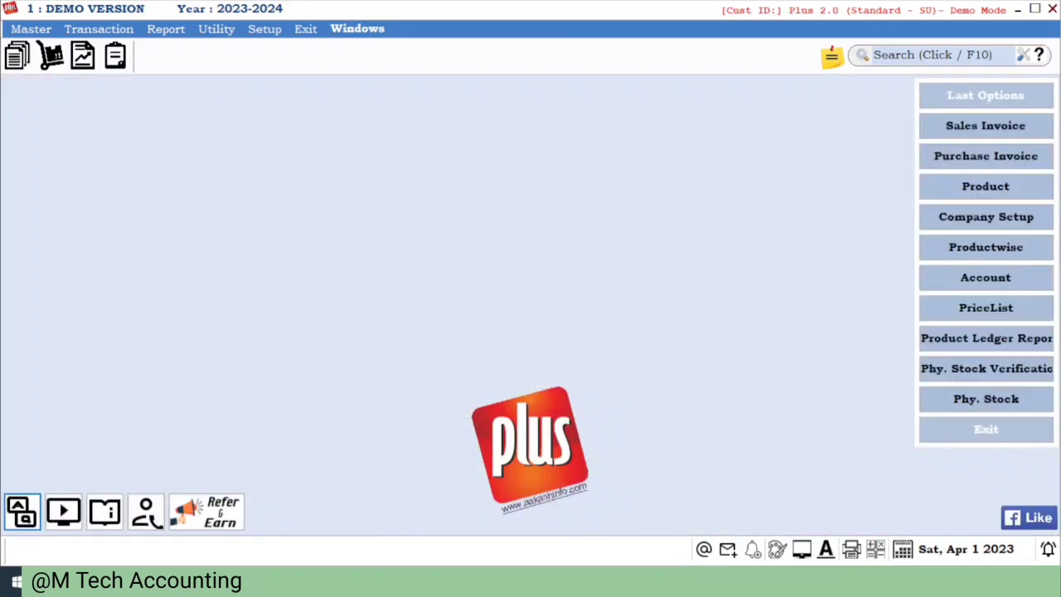
- Open the Stock Statement(On Amount) report from the product ledger stock reports
key("alt+r")
key("Left")
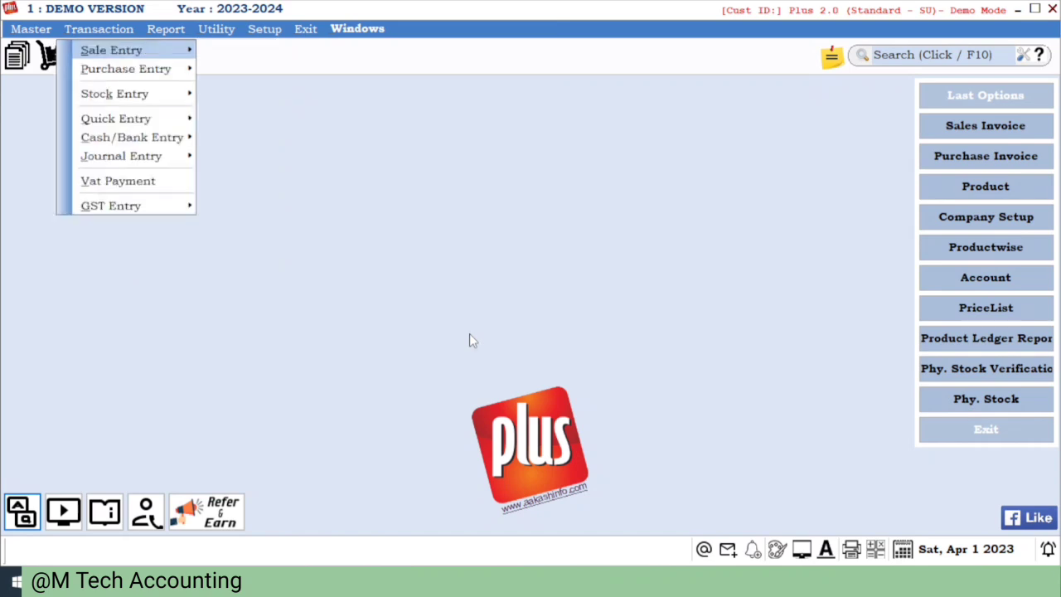
key("Right")
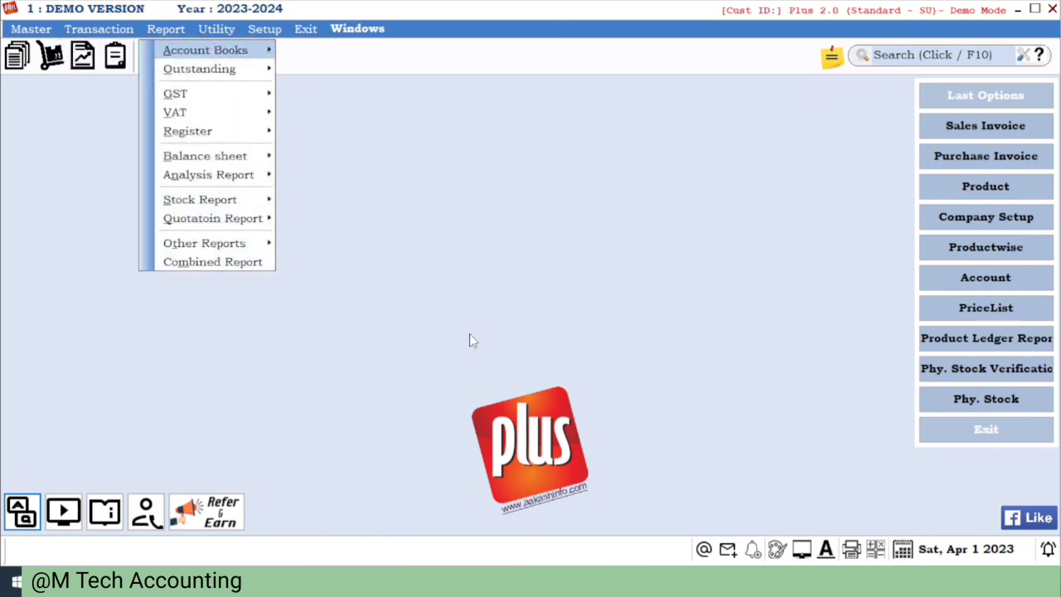
key("s")
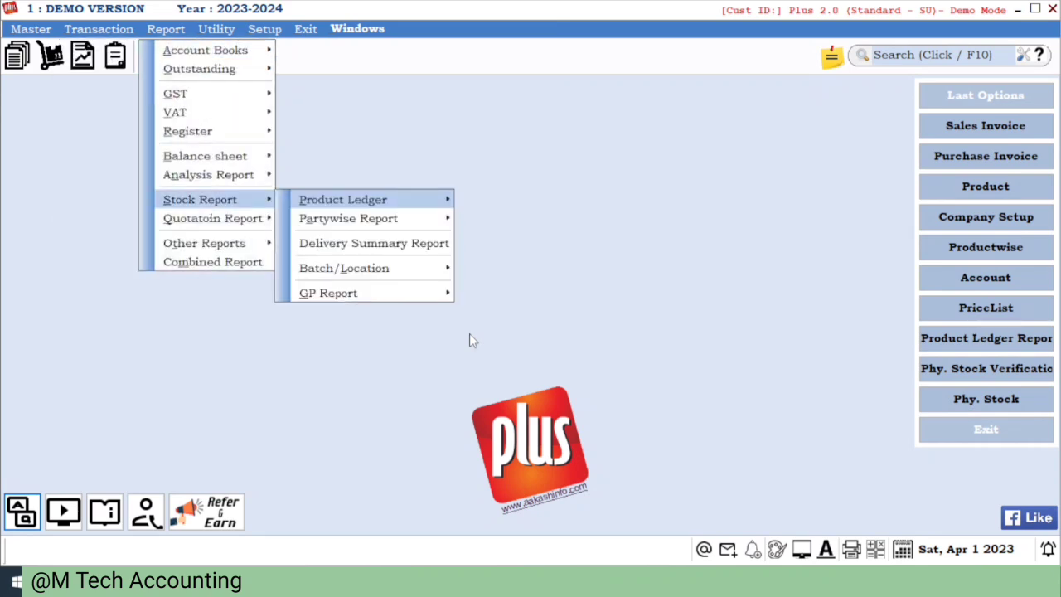
key("Right")
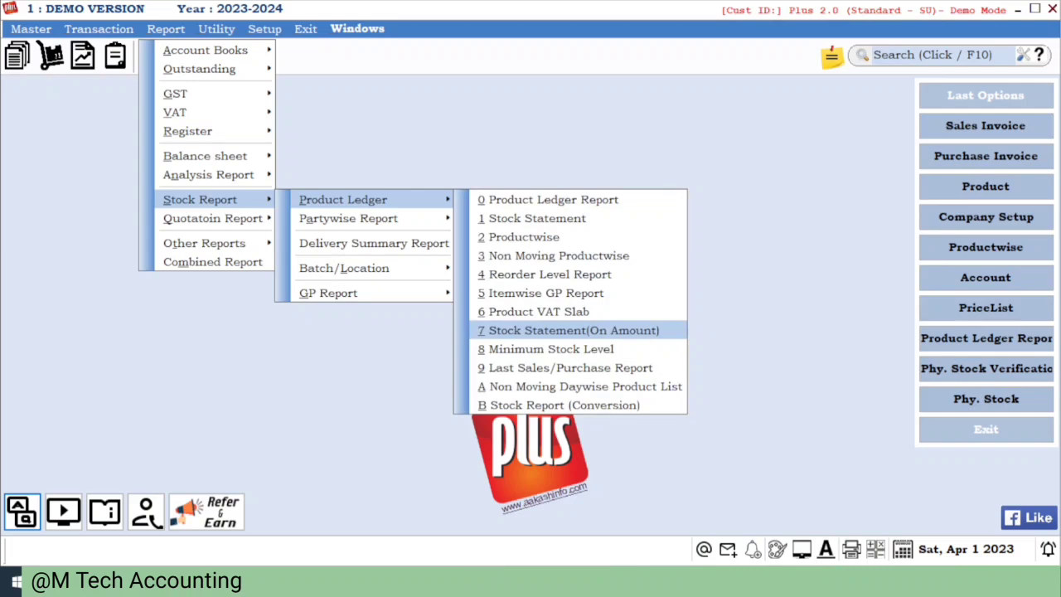
left_click(469, 333)
- Look through the products in the stock statement and open the DELL CPU ledger
key("Down")
key("Down")
key("Down")
key("Down")
key("Down")
key("Down")
key("Down")
key("Down")
key("Down")
key("Down")
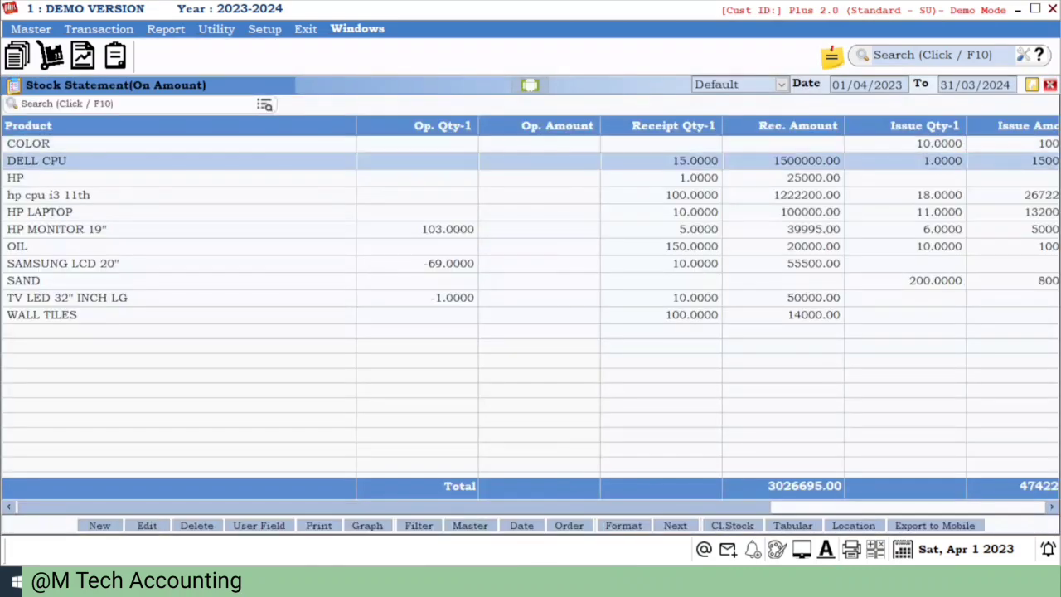
key("Up")
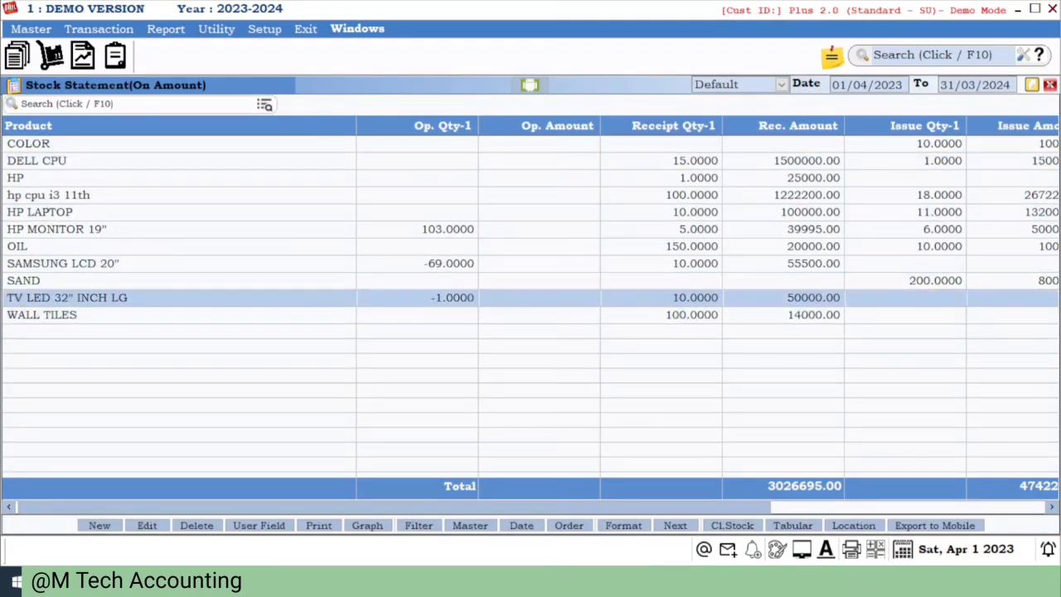
key("Up")
key("Up")
key("Up")
key("Up")
key("Up")
key("Up")
key("Up")
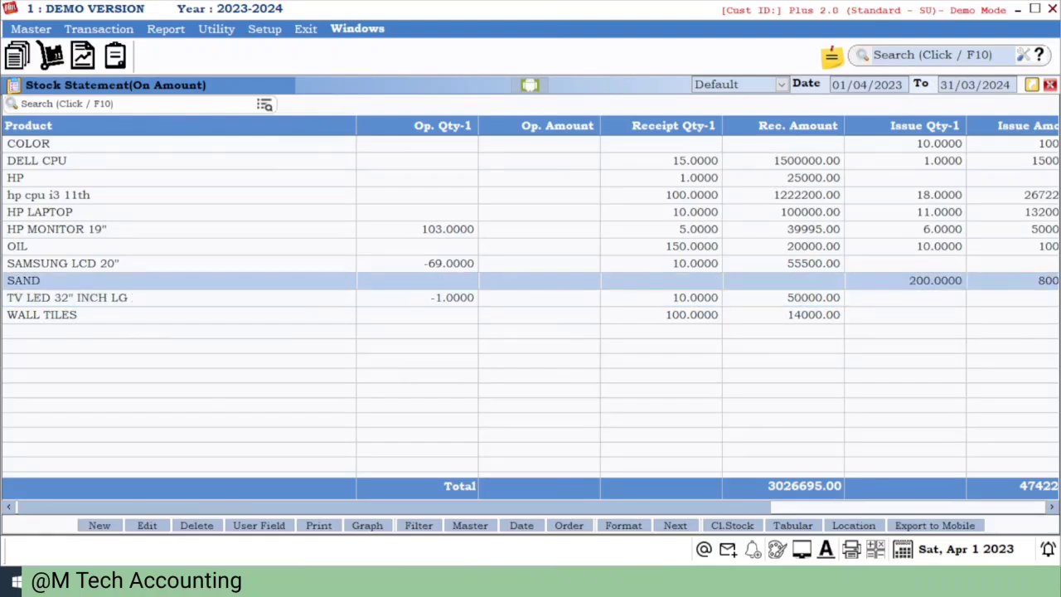
key("Up")
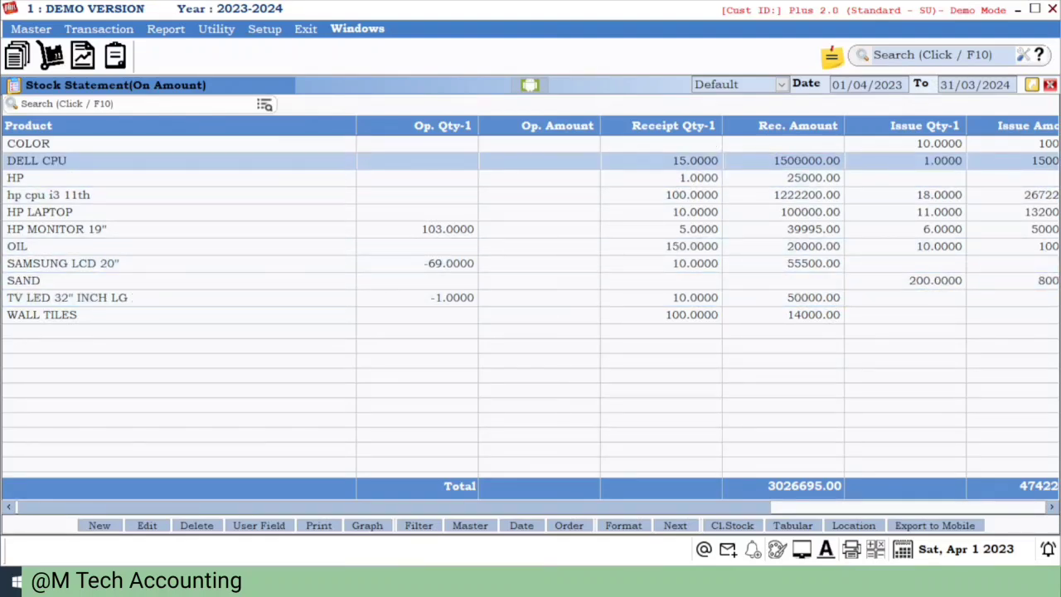
key("Return")
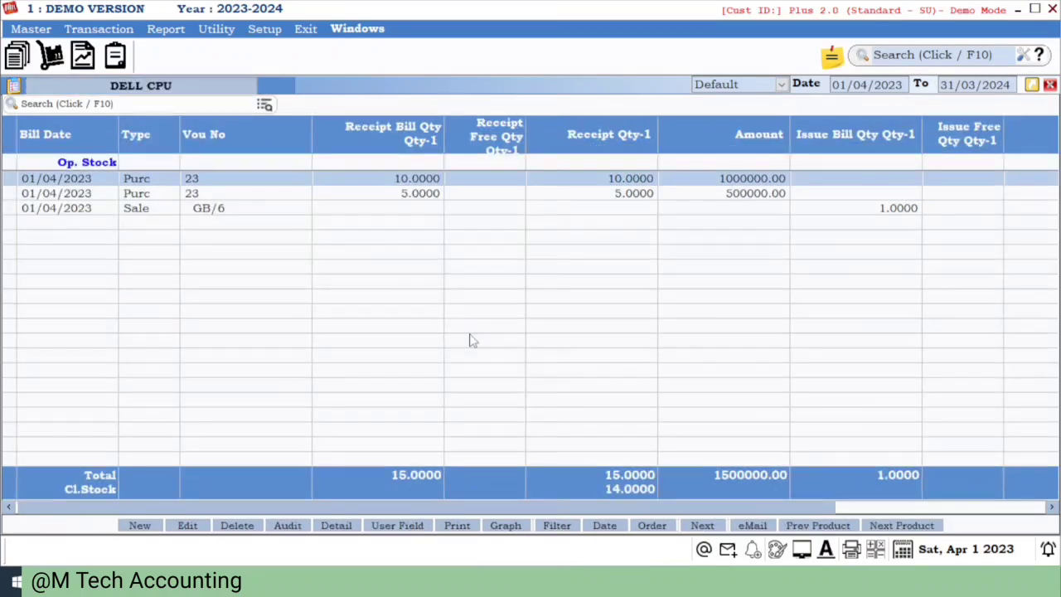
- Examine the purchase and sale entries across the DELL CPU ledger's receipt and issue columns, and close the ledger and stock statement
key("Down")
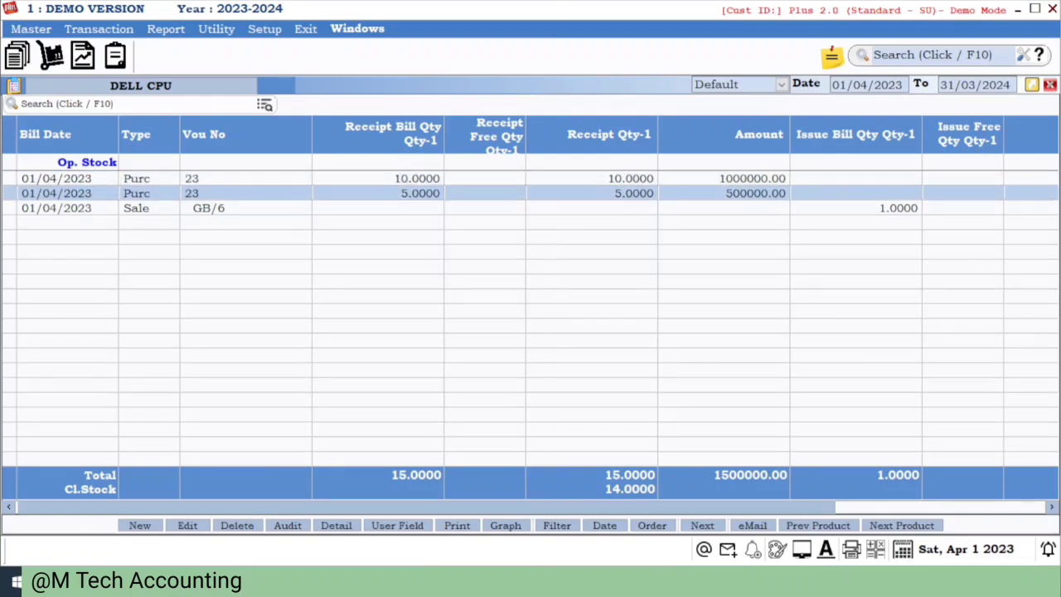
key("Up")
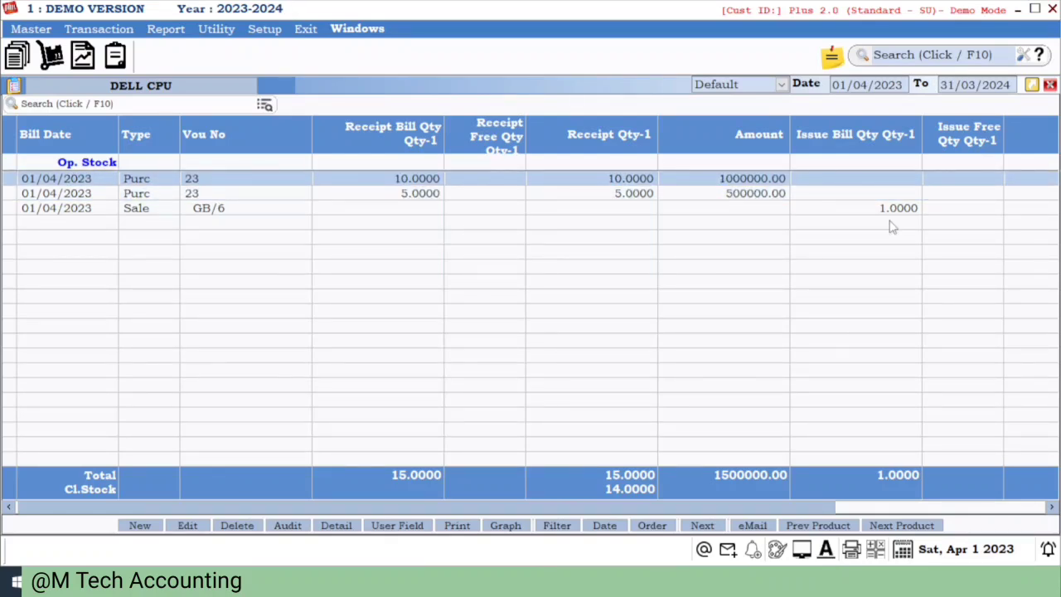
key("Right")
key("Right")
key("Right")
key("Right")
key("Right")
key("Right")
key("Right")
key("Right")
key("Right")
key("Right")
key("Right")
key("Right")
key("Right")
key("Right")
key("Right")
key("Right")
key("Right")
key("Right")
key("Right")
key("Right")
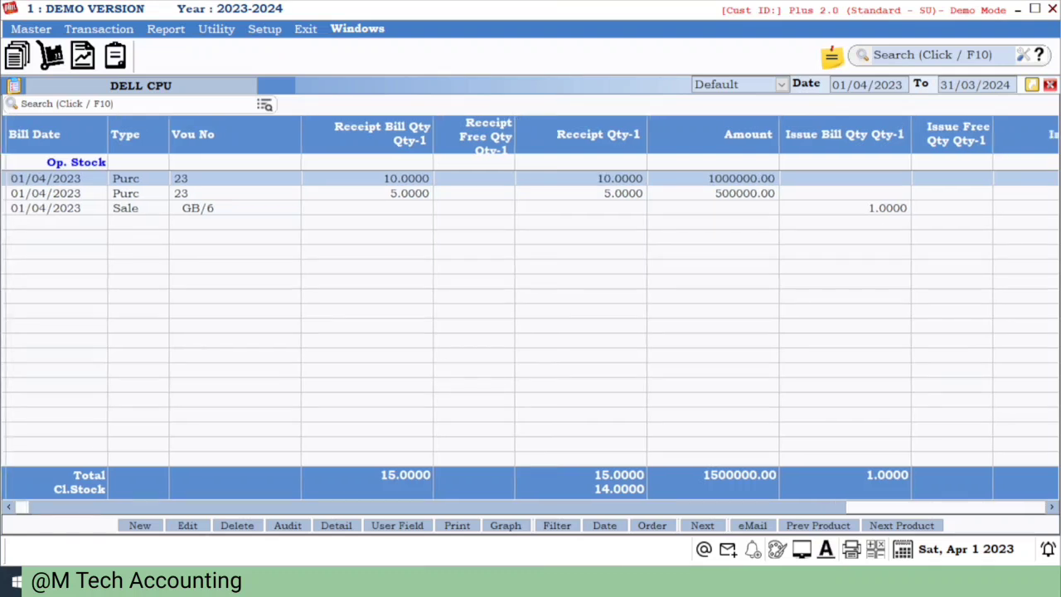
key("Right")
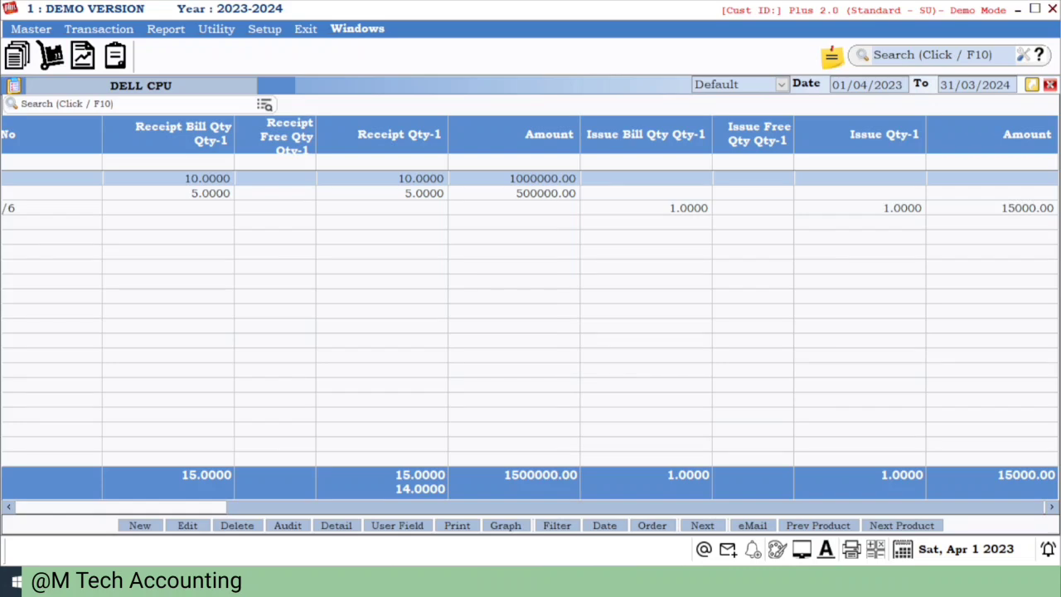
key("Escape")
key("Escape")
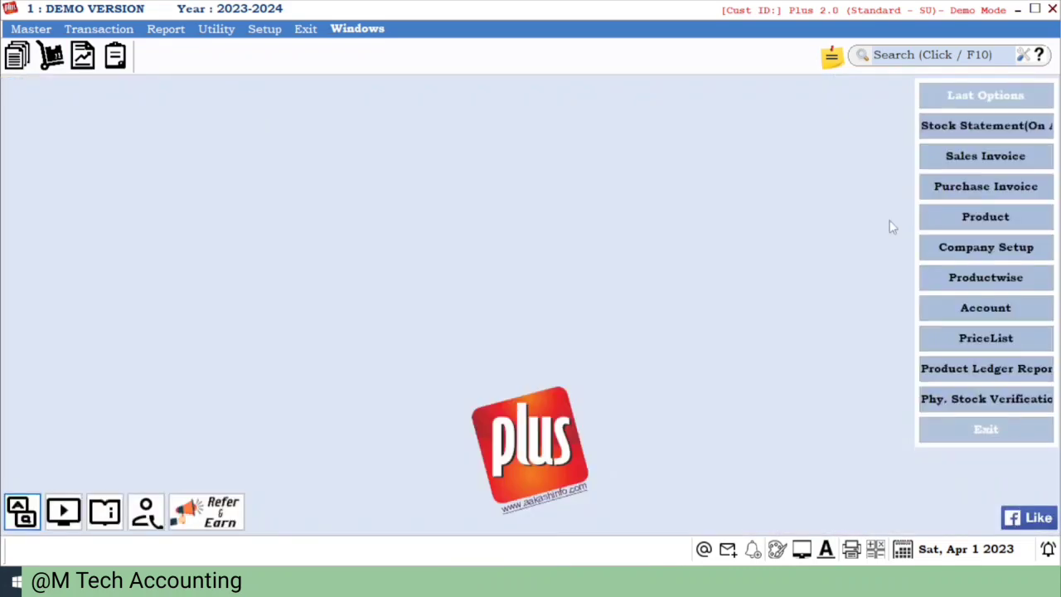